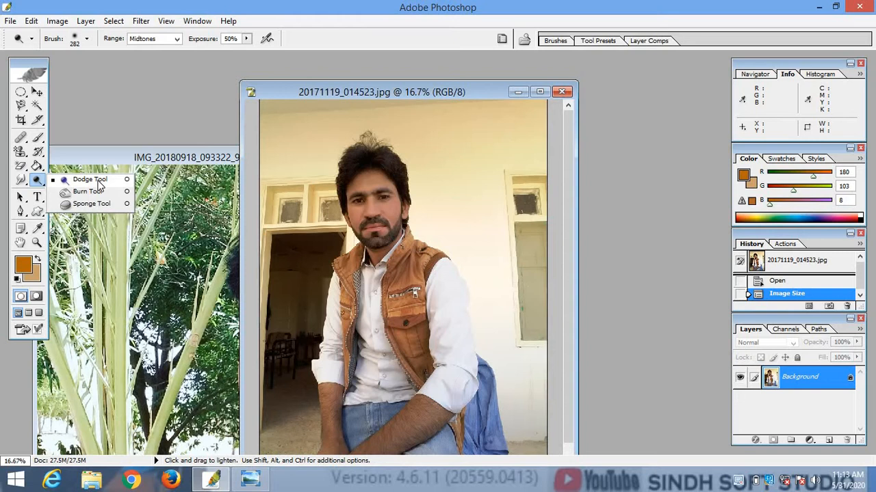
# - Choose the Dodge tool and set its brush diameter to 506 px
pyautogui.click(97, 181)
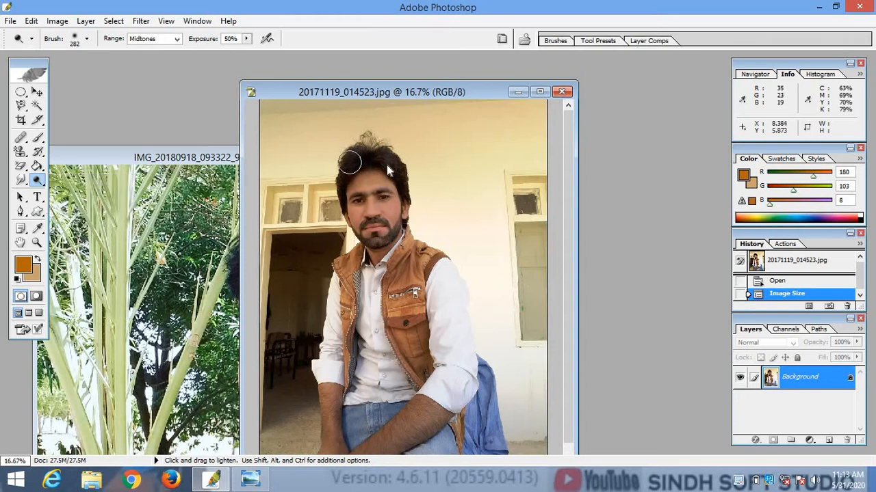
pyautogui.rightClick(383, 164)
pyautogui.click(478, 187)
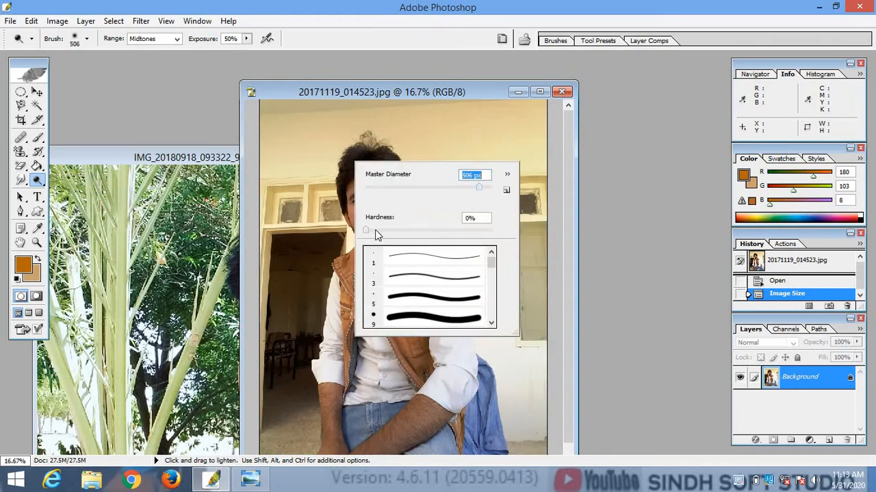
pyautogui.click(385, 231)
pyautogui.click(376, 92)
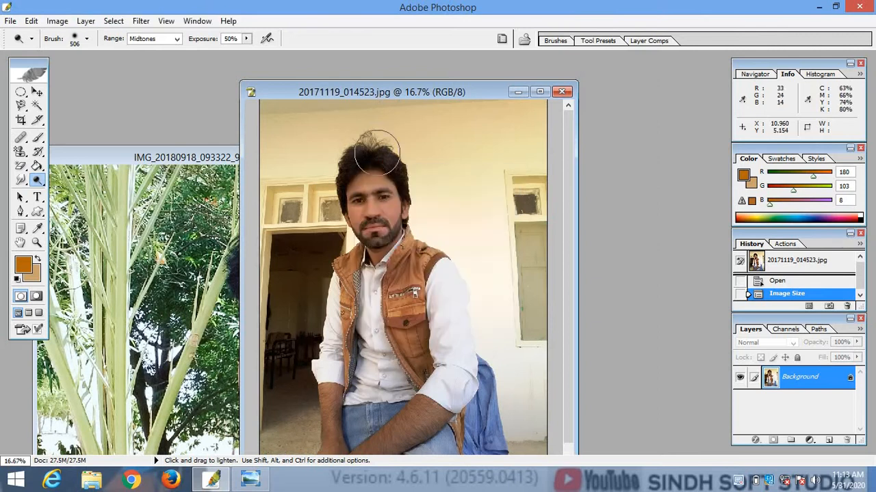
# - Lighten the man's hair, face and beard and the dark doorway behind him with the Dodge tool
pyautogui.moveTo(377, 152); pyautogui.dragTo(411, 191)
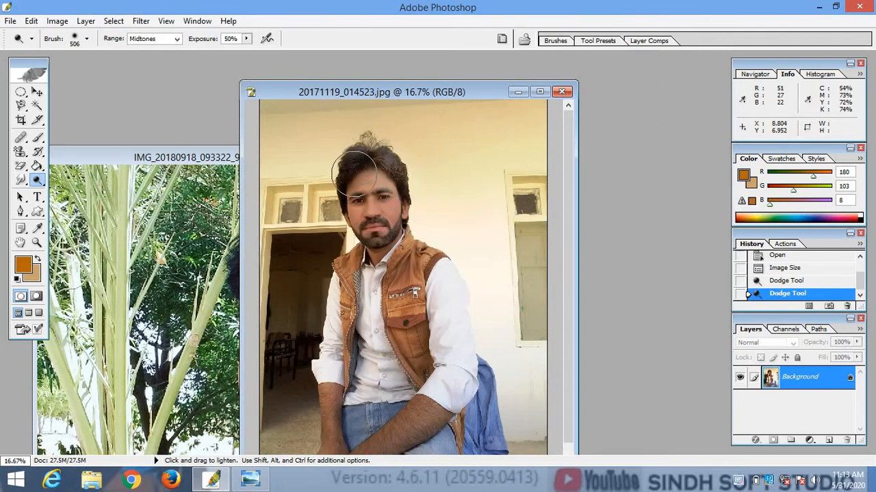
pyautogui.moveTo(355, 173)
pyautogui.mouseDown()
pyautogui.moveTo(345, 194)
pyautogui.moveTo(352, 175)
pyautogui.moveTo(375, 181)
pyautogui.moveTo(370, 242)
pyautogui.mouseUp()
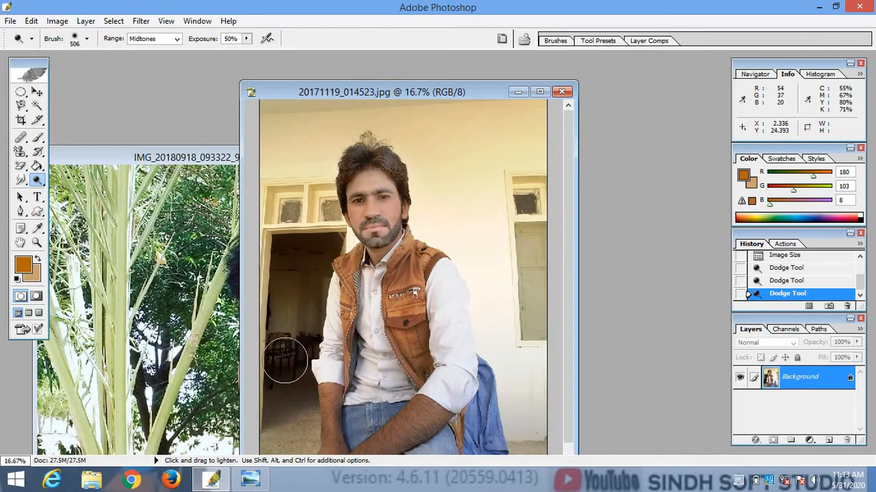
pyautogui.moveTo(286, 361)
pyautogui.mouseDown()
pyautogui.moveTo(289, 273)
pyautogui.moveTo(313, 254)
pyautogui.moveTo(280, 263)
pyautogui.moveTo(301, 301)
pyautogui.moveTo(301, 349)
pyautogui.moveTo(279, 377)
pyautogui.moveTo(319, 337)
pyautogui.moveTo(301, 321)
pyautogui.mouseUp()
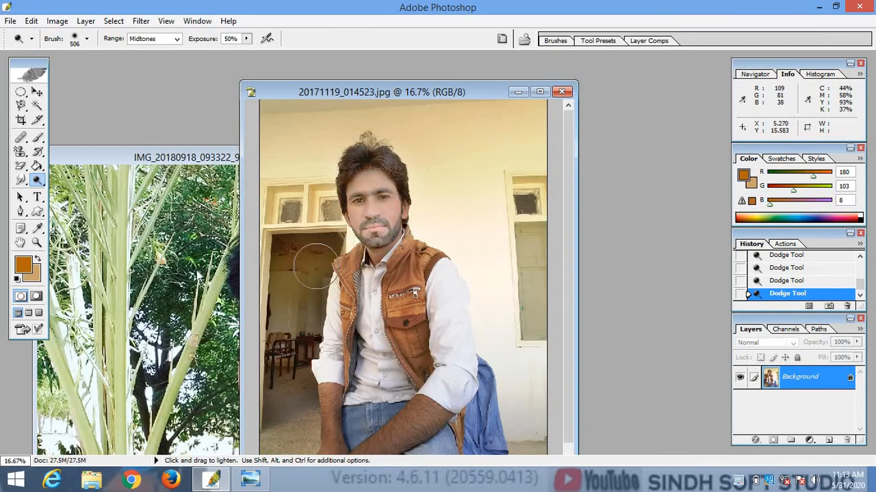
# - Switch to the Burn tool and set its brush to 190 px diameter with 29% hardness
pyautogui.moveTo(39, 182); pyautogui.dragTo(98, 195)
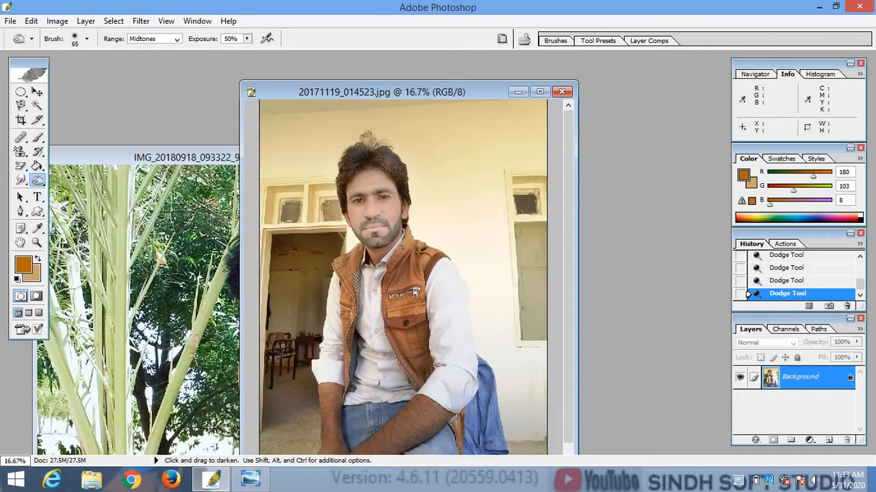
pyautogui.rightClick(352, 156)
pyautogui.click(447, 180)
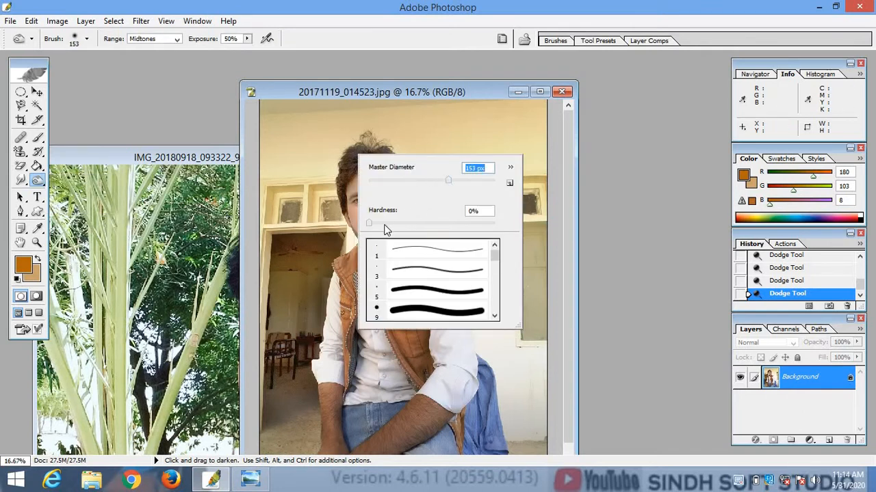
pyautogui.click(404, 224)
pyautogui.click(388, 90)
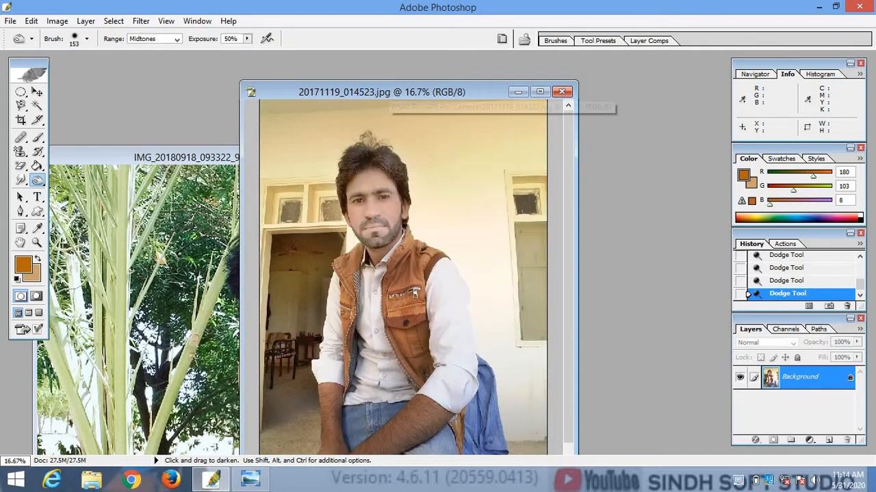
pyautogui.rightClick(383, 163)
pyautogui.click(490, 190)
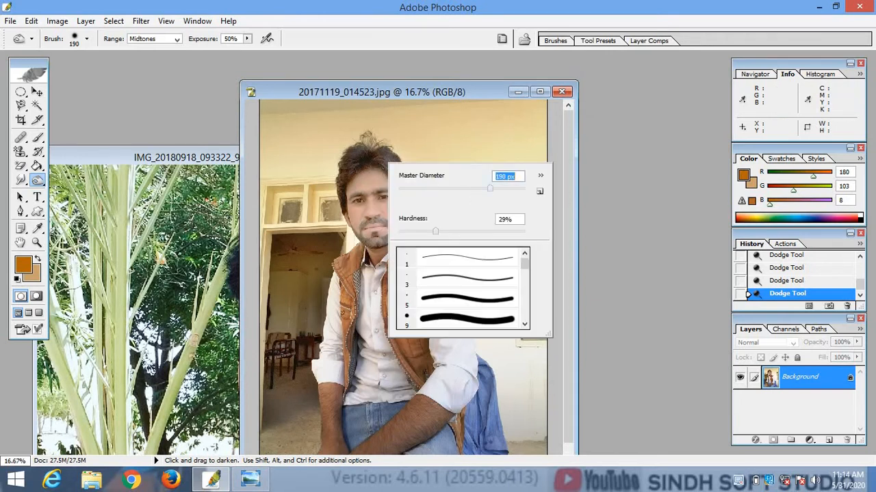
pyautogui.click(373, 159)
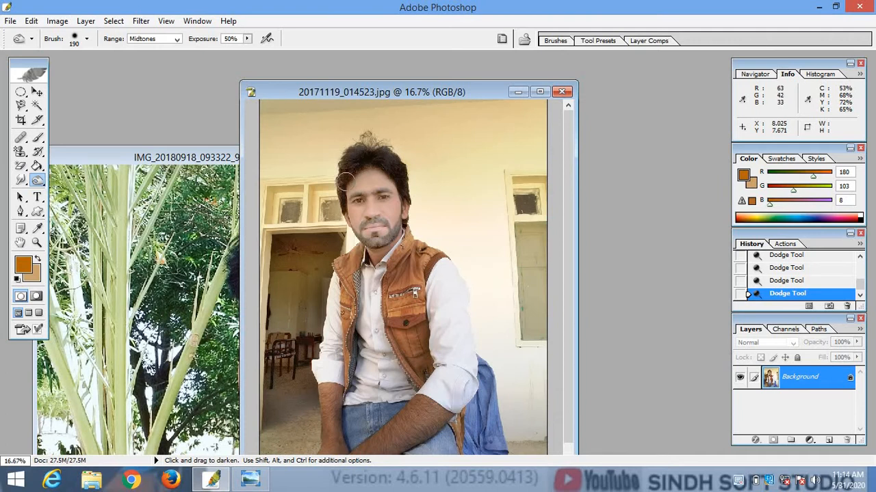
# - Darken the man's hair, beard, eyebrows and forearms with the Burn tool
pyautogui.moveTo(346, 179)
pyautogui.mouseDown()
pyautogui.moveTo(378, 149)
pyautogui.moveTo(358, 159)
pyautogui.mouseUp()
pyautogui.moveTo(375, 231)
pyautogui.mouseDown()
pyautogui.moveTo(389, 226)
pyautogui.moveTo(373, 222)
pyautogui.moveTo(365, 244)
pyautogui.moveTo(389, 242)
pyautogui.moveTo(402, 212)
pyautogui.moveTo(365, 235)
pyautogui.mouseUp()
pyautogui.moveTo(364, 206)
pyautogui.mouseDown()
pyautogui.moveTo(358, 194)
pyautogui.moveTo(388, 194)
pyautogui.mouseUp()
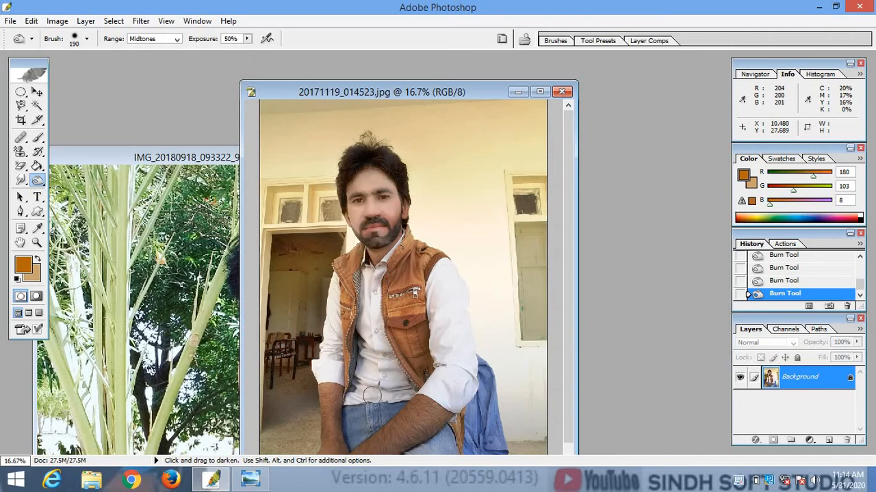
pyautogui.moveTo(329, 400)
pyautogui.mouseDown()
pyautogui.moveTo(331, 446)
pyautogui.moveTo(420, 421)
pyautogui.moveTo(432, 409)
pyautogui.moveTo(380, 435)
pyautogui.moveTo(425, 423)
pyautogui.moveTo(389, 446)
pyautogui.moveTo(408, 419)
pyautogui.mouseUp()
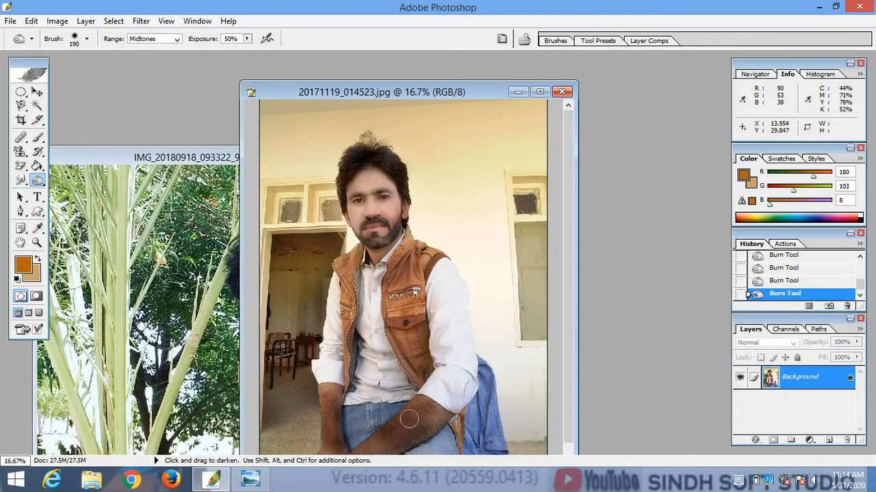
# - Darken the hair, eyebrows and eye area in IMG_20180918_093322_981.jpg with the Burn tool
pyautogui.click(210, 287)
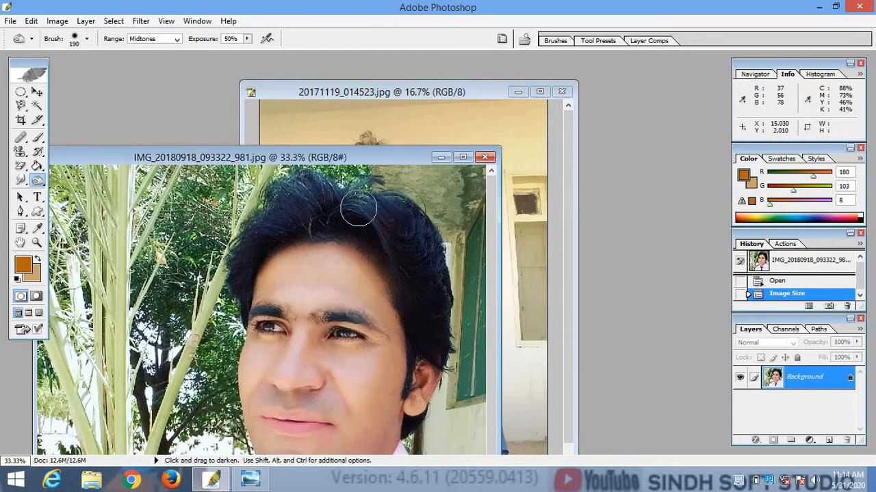
pyautogui.moveTo(359, 212)
pyautogui.mouseDown()
pyautogui.moveTo(357, 196)
pyautogui.moveTo(363, 206)
pyautogui.mouseUp()
pyautogui.moveTo(364, 200)
pyautogui.mouseDown()
pyautogui.moveTo(342, 209)
pyautogui.moveTo(307, 182)
pyautogui.moveTo(332, 183)
pyautogui.moveTo(258, 242)
pyautogui.mouseUp()
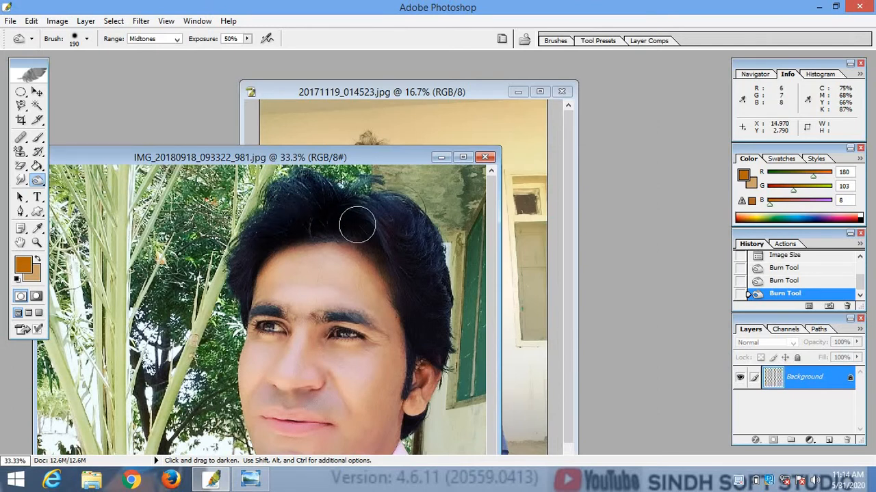
pyautogui.moveTo(325, 311)
pyautogui.mouseDown()
pyautogui.moveTo(363, 320)
pyautogui.moveTo(345, 318)
pyautogui.mouseUp()
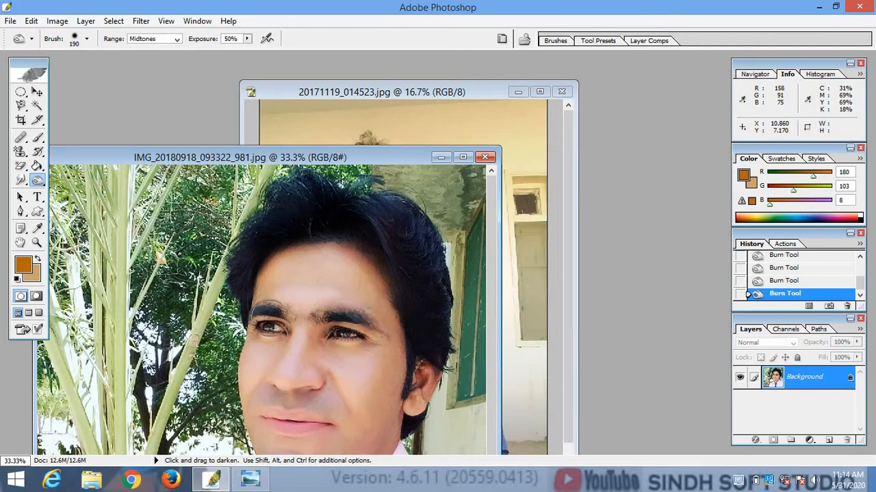
pyautogui.moveTo(269, 317); pyautogui.dragTo(255, 321)
pyautogui.moveTo(348, 329); pyautogui.dragTo(376, 327)
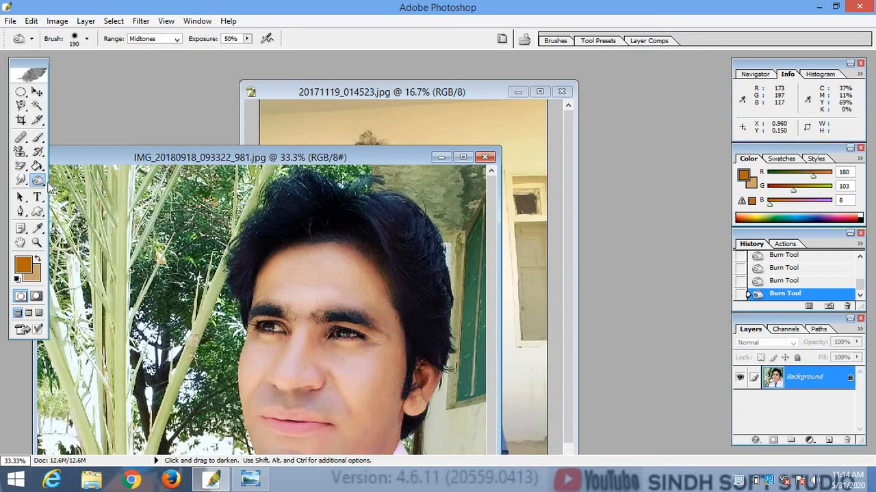
# - Desaturate the face in the close-up portrait using the Sponge tool with a 404 px brush in Desaturate mode
pyautogui.moveTo(39, 181); pyautogui.dragTo(75, 204)
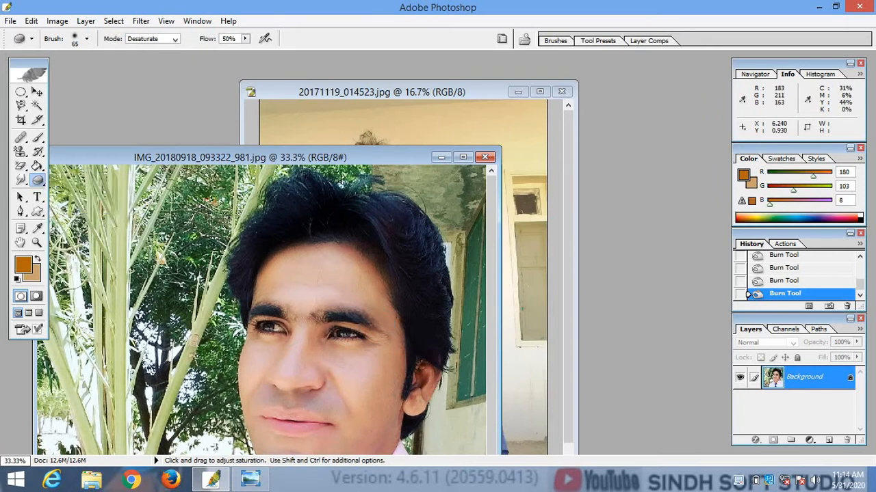
pyautogui.moveTo(219, 157); pyautogui.dragTo(278, 53)
pyautogui.click(359, 166)
pyautogui.click(359, 166)
pyautogui.rightClick(359, 166)
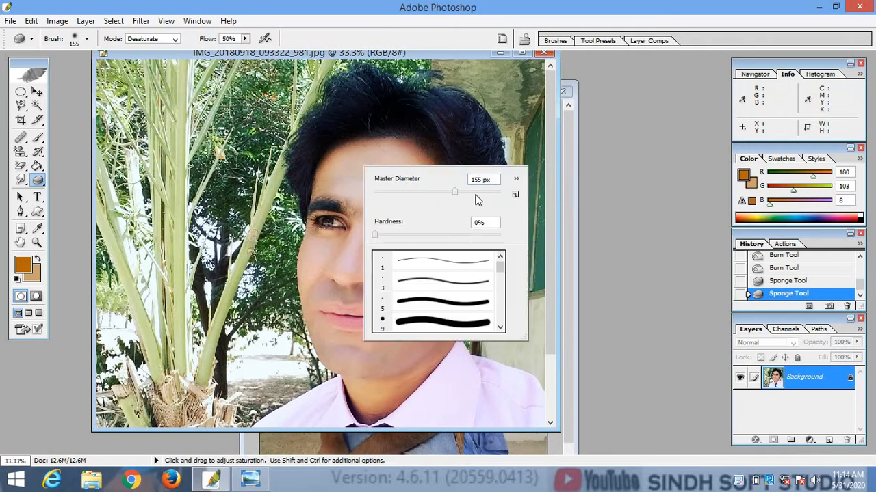
pyautogui.press('Return')
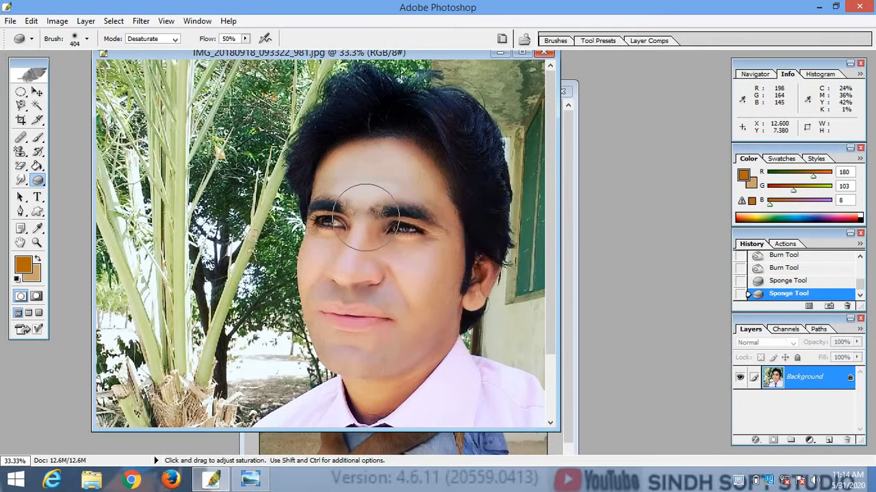
pyautogui.moveTo(365, 306)
pyautogui.mouseDown()
pyautogui.moveTo(366, 243)
pyautogui.moveTo(333, 286)
pyautogui.moveTo(435, 189)
pyautogui.moveTo(446, 210)
pyautogui.moveTo(419, 211)
pyautogui.moveTo(418, 274)
pyautogui.moveTo(383, 341)
pyautogui.moveTo(364, 353)
pyautogui.moveTo(312, 323)
pyautogui.moveTo(334, 308)
pyautogui.moveTo(428, 305)
pyautogui.moveTo(440, 316)
pyautogui.moveTo(428, 312)
pyautogui.moveTo(406, 368)
pyautogui.moveTo(361, 390)
pyautogui.moveTo(342, 388)
pyautogui.moveTo(403, 283)
pyautogui.moveTo(413, 235)
pyautogui.moveTo(386, 143)
pyautogui.moveTo(401, 176)
pyautogui.moveTo(367, 179)
pyautogui.moveTo(398, 158)
pyautogui.moveTo(433, 250)
pyautogui.moveTo(469, 274)
pyautogui.moveTo(480, 297)
pyautogui.moveTo(494, 272)
pyautogui.moveTo(495, 292)
pyautogui.moveTo(470, 308)
pyautogui.moveTo(463, 280)
pyautogui.moveTo(459, 291)
pyautogui.moveTo(389, 176)
pyautogui.moveTo(332, 155)
pyautogui.moveTo(328, 172)
pyautogui.moveTo(459, 214)
pyautogui.moveTo(446, 328)
pyautogui.moveTo(410, 401)
pyautogui.moveTo(361, 401)
pyautogui.moveTo(352, 391)
pyautogui.moveTo(355, 291)
pyautogui.moveTo(327, 301)
pyautogui.moveTo(319, 325)
pyautogui.moveTo(350, 255)
pyautogui.moveTo(352, 180)
pyautogui.moveTo(417, 166)
pyautogui.mouseUp()
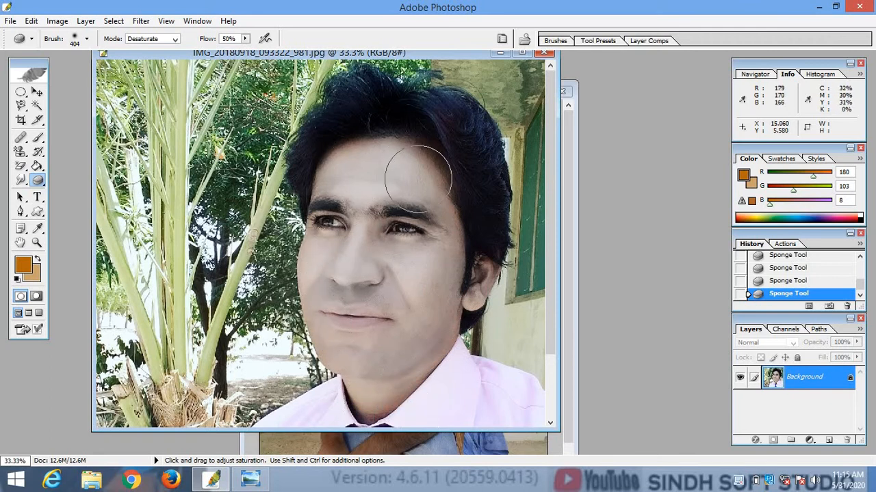
# - Add the text "sindh soft studio" at 60 pt to 20171119_014523.jpg and move it onto the wall right of the man's head
pyautogui.moveTo(37, 197); pyautogui.dragTo(113, 209)
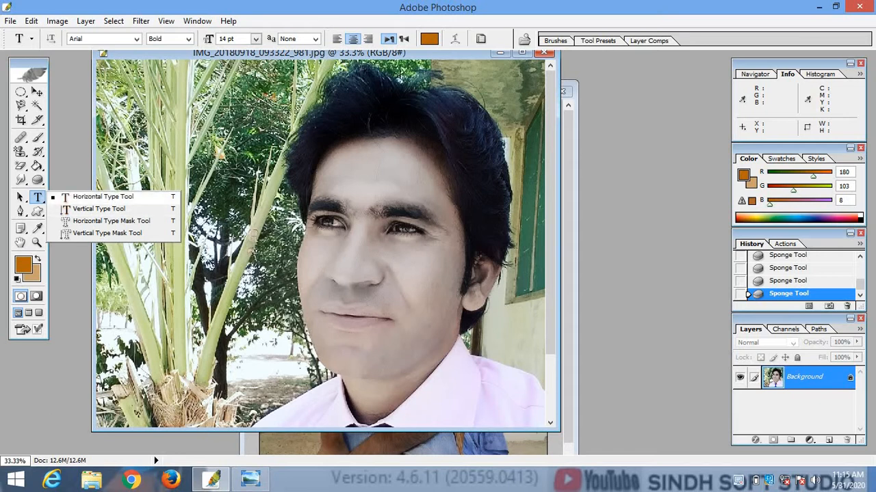
pyautogui.moveTo(316, 56); pyautogui.dragTo(324, 131)
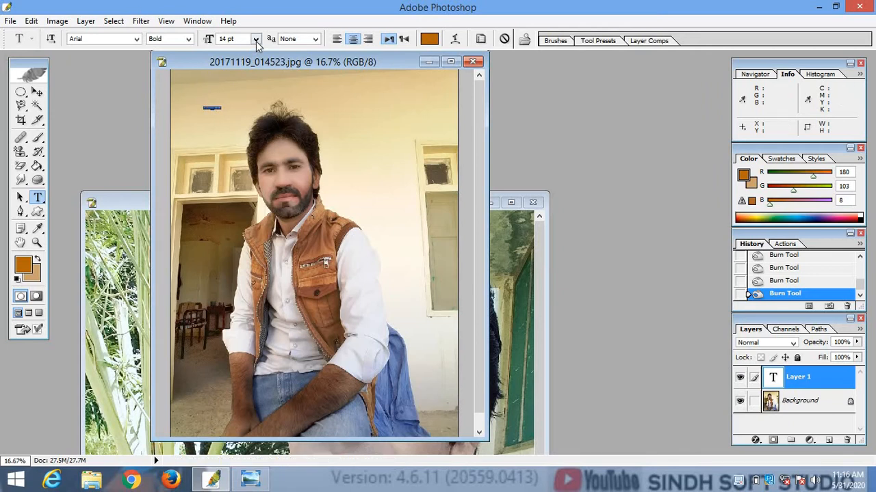
pyautogui.click(256, 40)
pyautogui.click(252, 227)
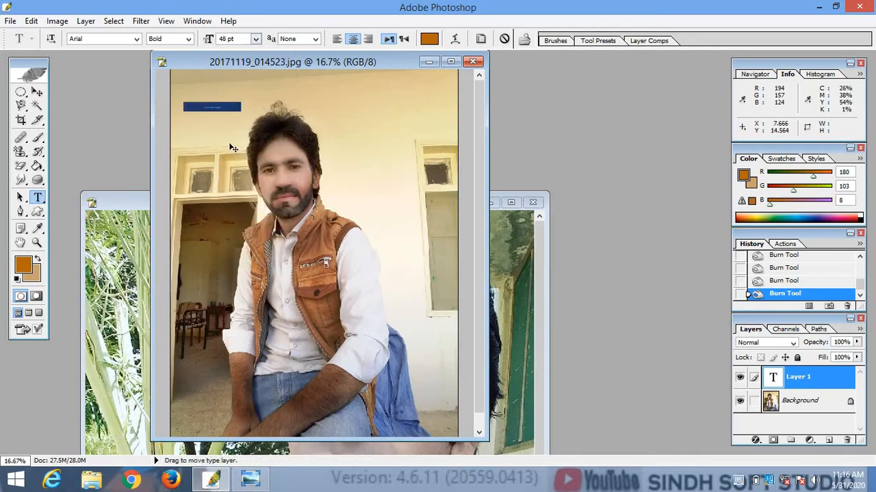
pyautogui.click(255, 39)
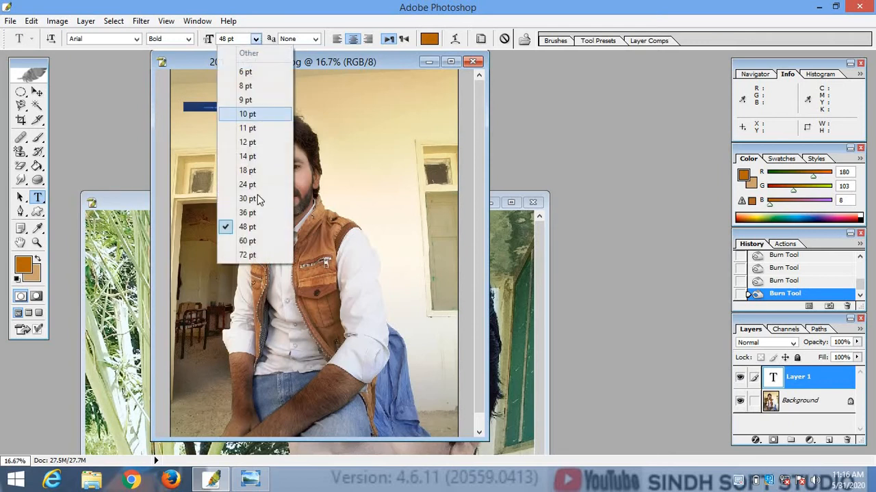
pyautogui.click(257, 240)
pyautogui.click(37, 92)
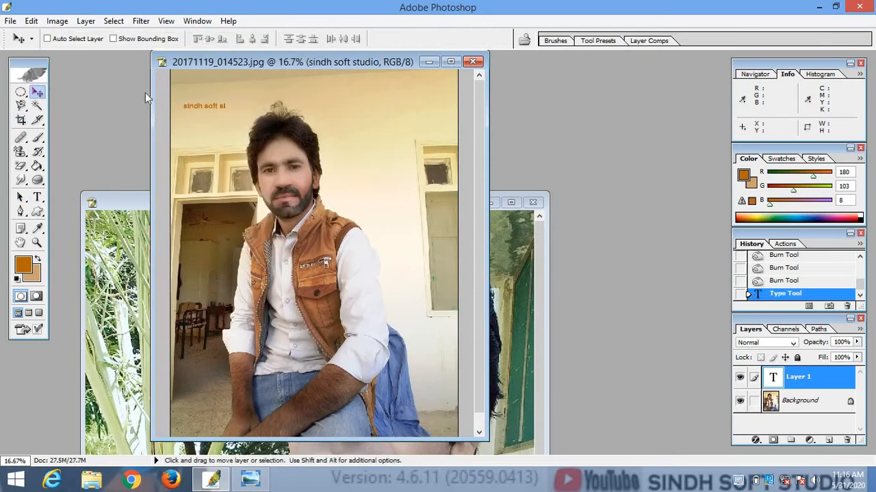
pyautogui.moveTo(353, 127); pyautogui.dragTo(376, 113)
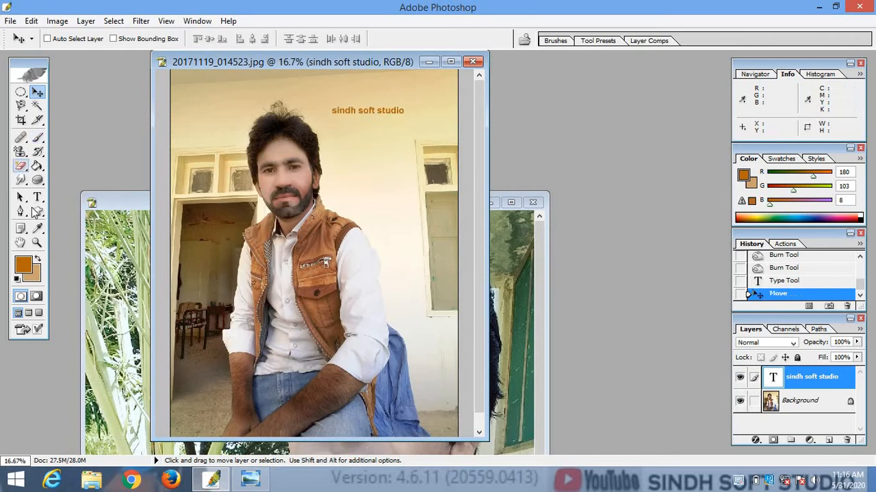
# - Set the font size of the whole "sindh soft studio" text to 72 pt
pyautogui.click(36, 196)
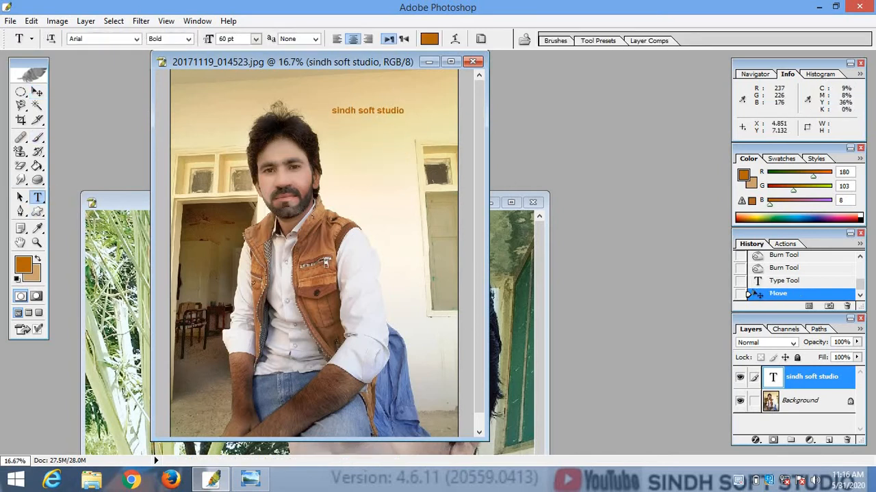
pyautogui.click(350, 111)
pyautogui.moveTo(332, 111); pyautogui.dragTo(404, 112)
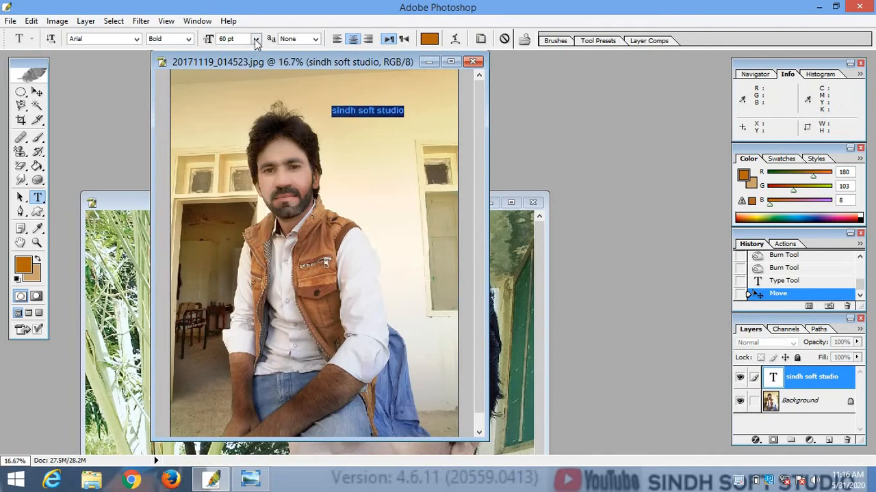
pyautogui.click(255, 40)
pyautogui.click(253, 255)
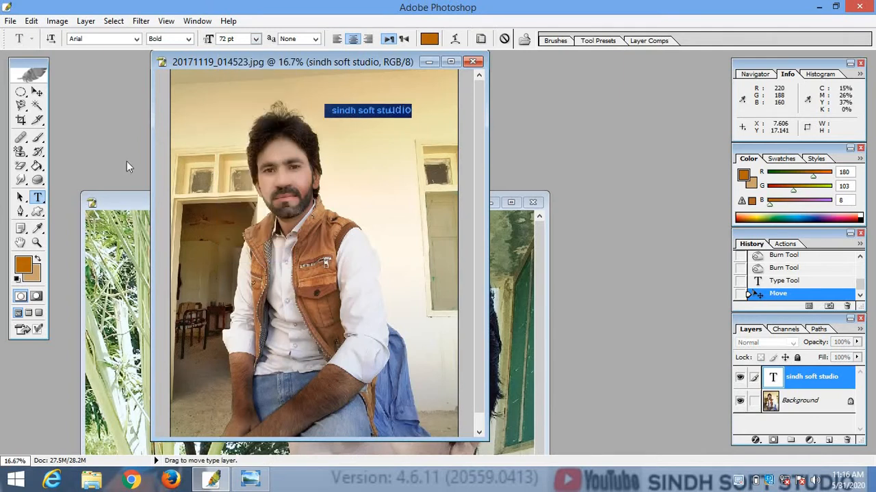
pyautogui.click(37, 93)
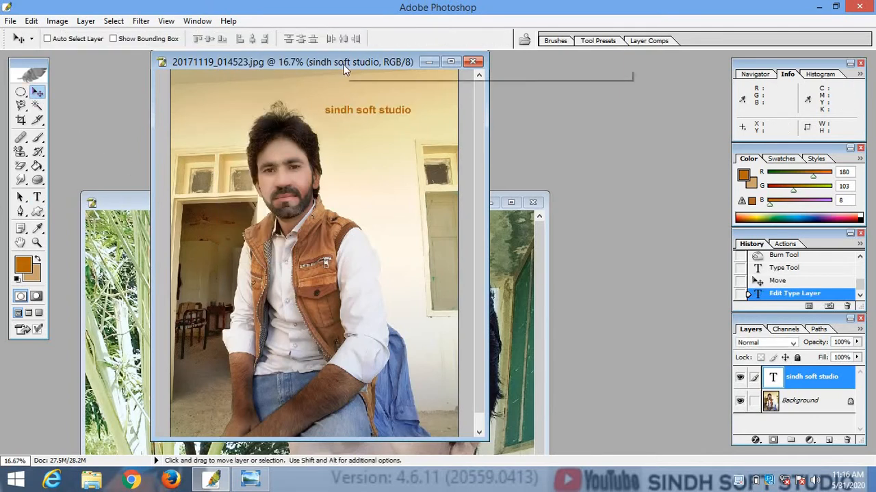
# - Create a new document with the 800 x 600 preset
pyautogui.moveTo(344, 61); pyautogui.dragTo(502, 66)
pyautogui.hotkey('ctrl', 'n')
pyautogui.click(328, 78)
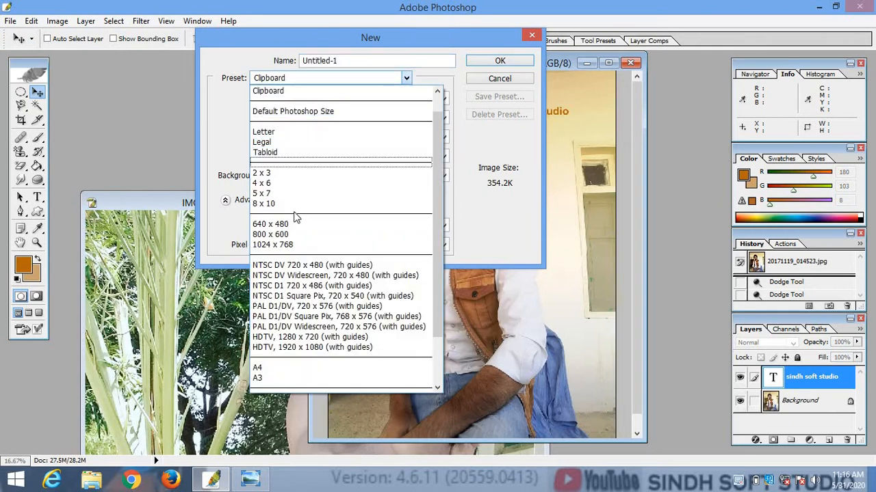
pyautogui.click(274, 229)
pyautogui.click(509, 62)
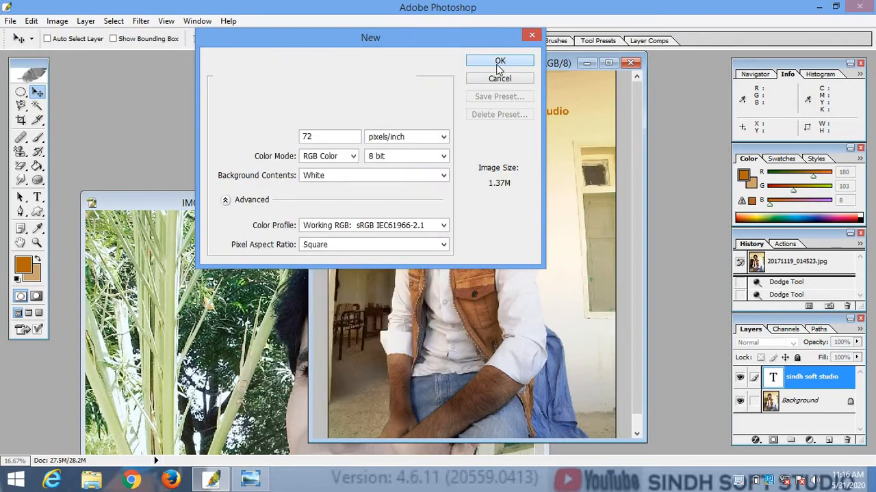
# - Copy the "sindh soft studio" text layer from the portrait into the new document and position it in the upper half
pyautogui.click(413, 142)
pyautogui.moveTo(412, 141); pyautogui.dragTo(241, 184)
pyautogui.moveTo(241, 186); pyautogui.dragTo(270, 187)
# - Set the copied text in the new document to 30 pt
pyautogui.doubleClick(773, 378)
pyautogui.click(256, 39)
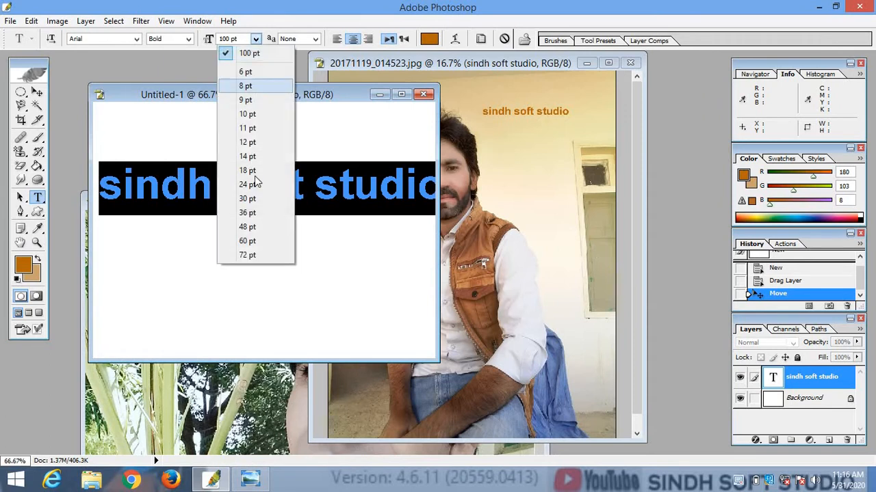
pyautogui.click(259, 203)
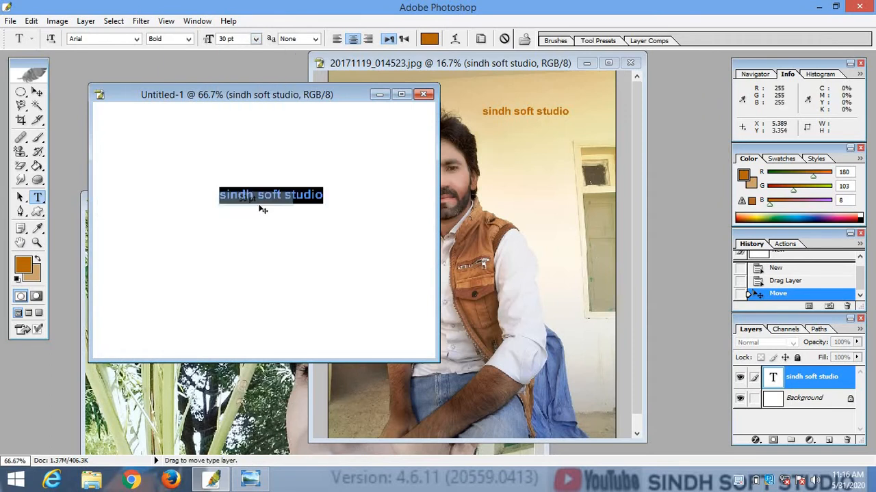
# - Enlarge the copied "sindh soft studio" text in the new document to 60 pt and finally to 100 pt
pyautogui.click(256, 39)
pyautogui.click(253, 242)
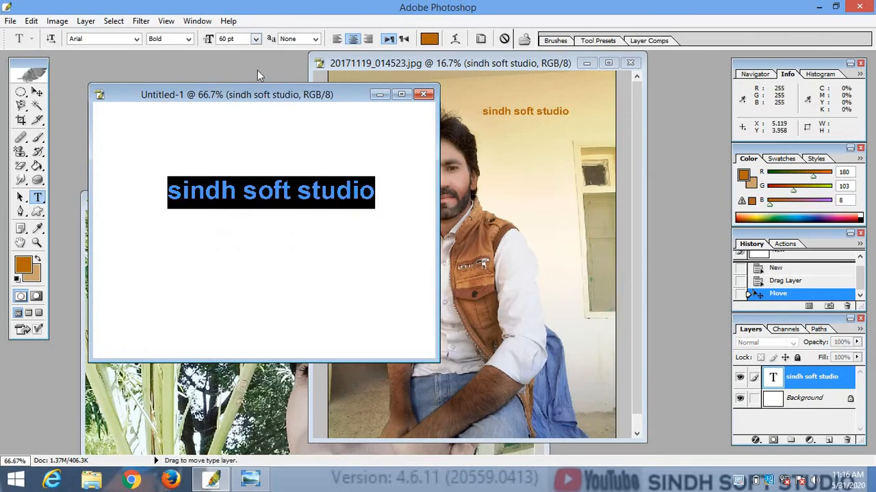
pyautogui.click(256, 39)
pyautogui.click(253, 256)
pyautogui.click(440, 190)
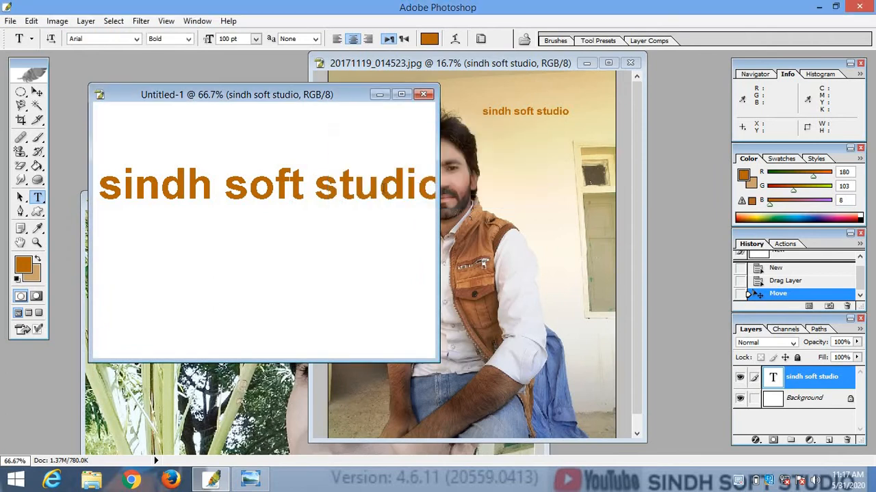
# - Try Blackletter686 BT and Brush Script MT on the whole "sindh soft studio" text and settle on Cocogoose Condensed
pyautogui.click(233, 185)
pyautogui.hotkey('ctrl', 'a')
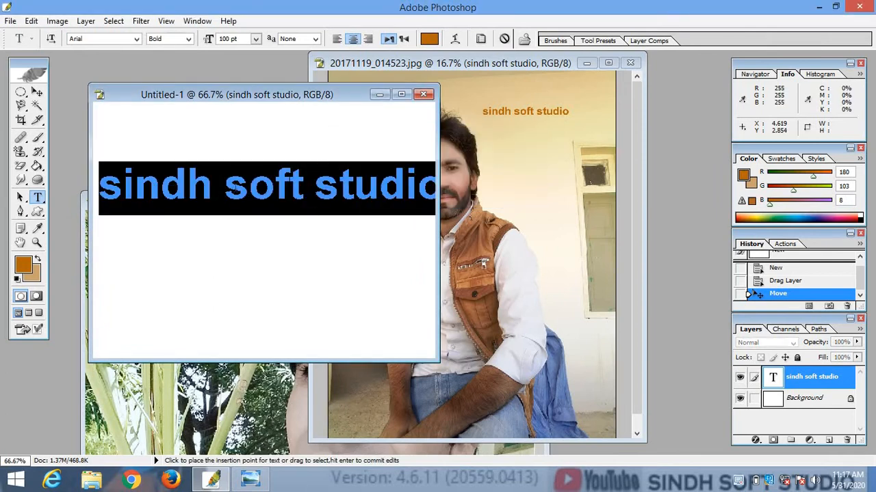
pyautogui.click(137, 39)
pyautogui.click(102, 122)
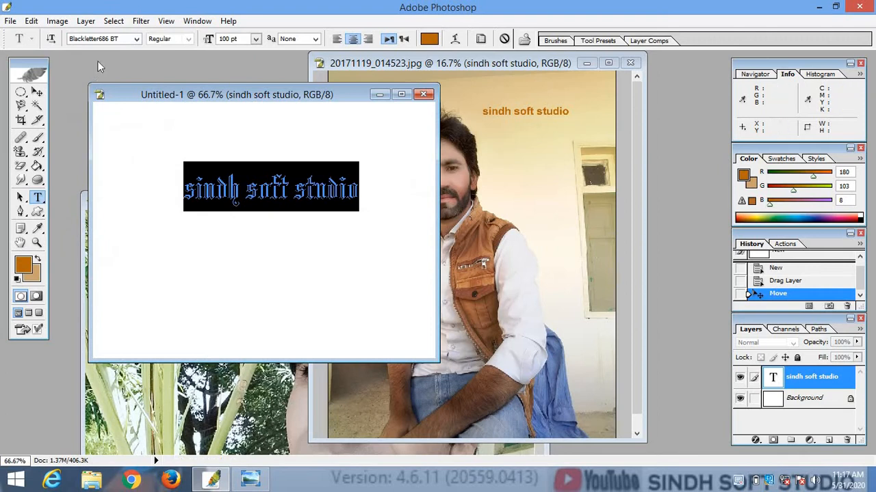
pyautogui.click(137, 39)
pyautogui.scroll(3, 102, 122)
pyautogui.click(106, 131)
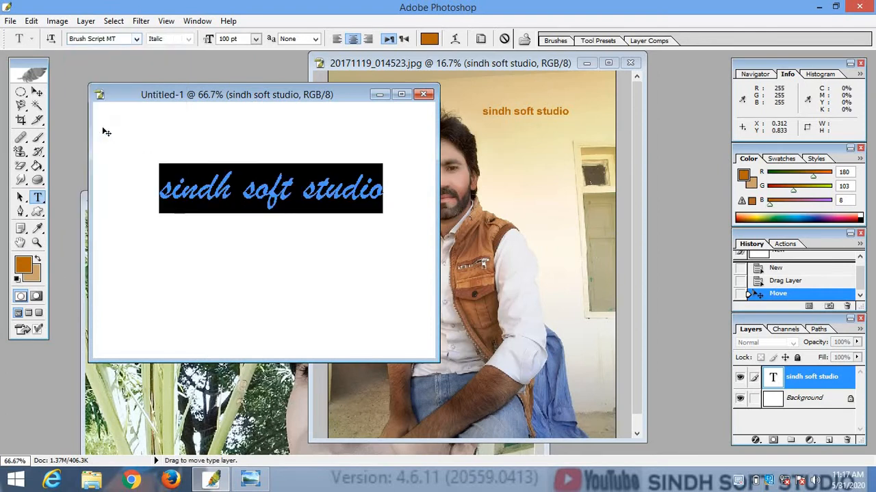
pyautogui.click(137, 39)
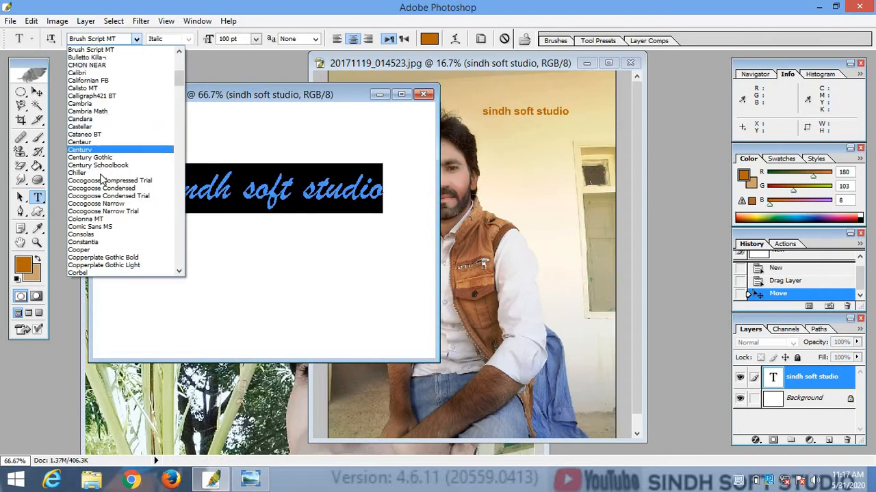
pyautogui.click(102, 188)
# - Colour the selected "sindh soft studio" text bright green (#0EF334) and commit the text edit
pyautogui.click(24, 265)
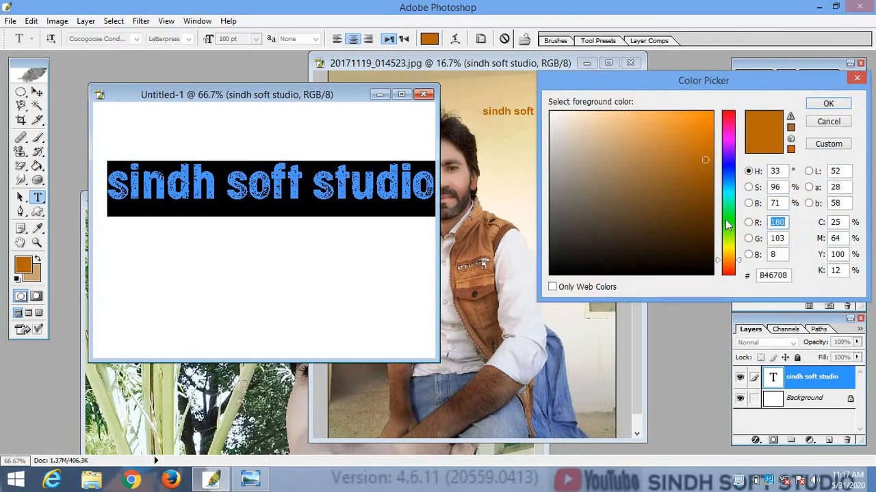
pyautogui.click(728, 216)
pyautogui.click(704, 119)
pyautogui.click(828, 103)
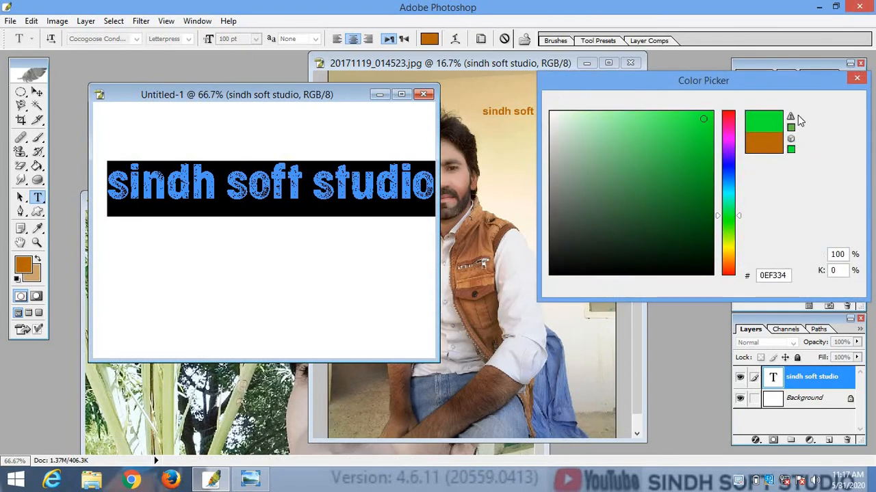
pyautogui.click(38, 94)
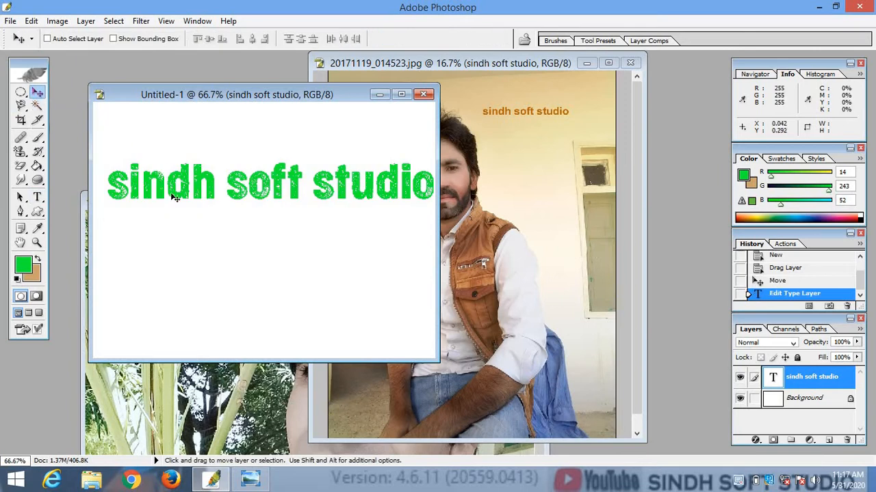
# - Fill the Background layer of the new document with near-black (#010401) using the Paint Bucket tool
pyautogui.rightClick(171, 140)
pyautogui.click(216, 141)
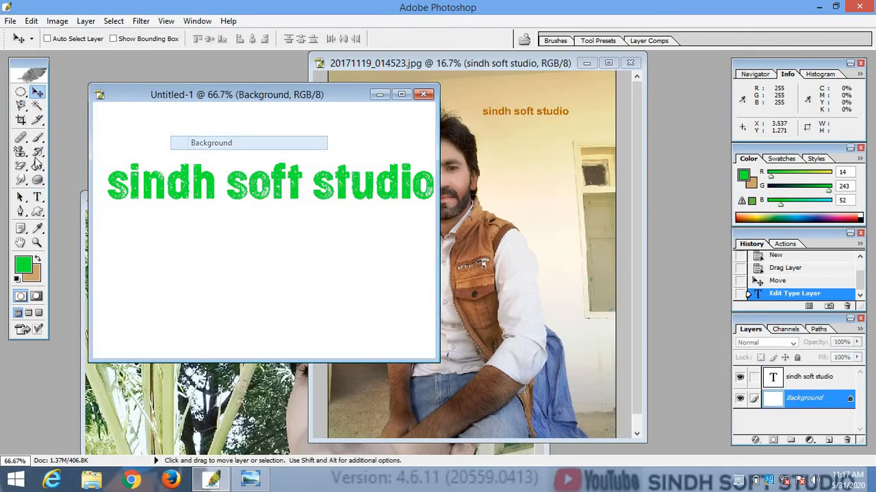
pyautogui.click(38, 168)
pyautogui.rightClick(39, 171)
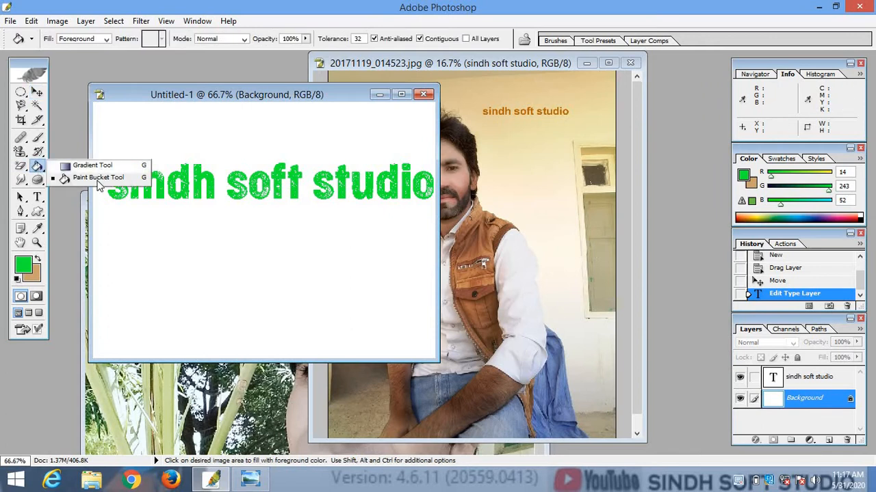
pyautogui.click(98, 181)
pyautogui.click(37, 228)
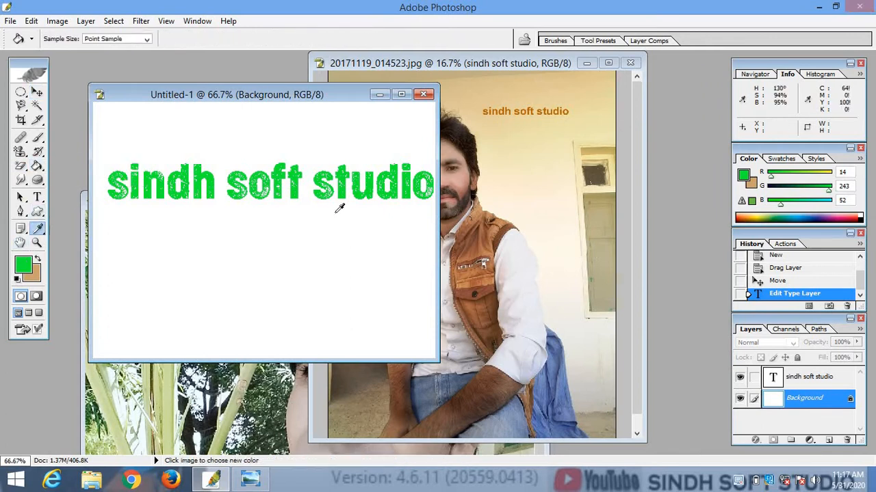
pyautogui.click(742, 176)
pyautogui.click(685, 273)
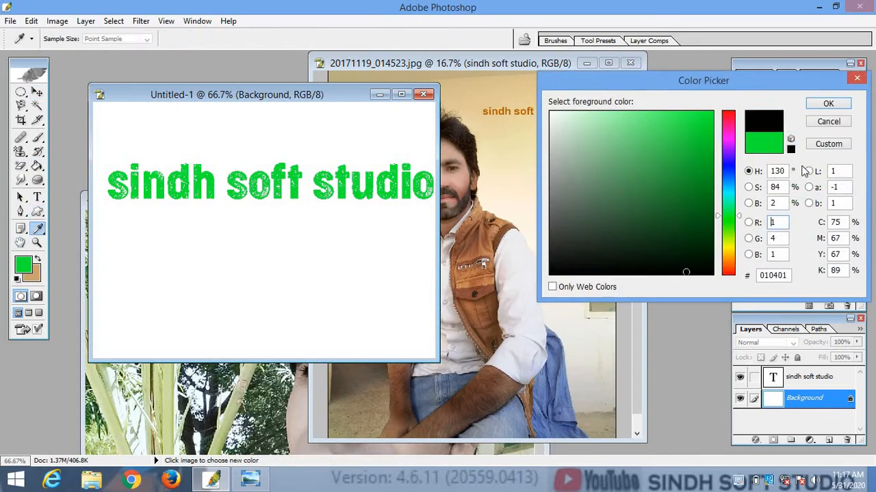
pyautogui.click(828, 104)
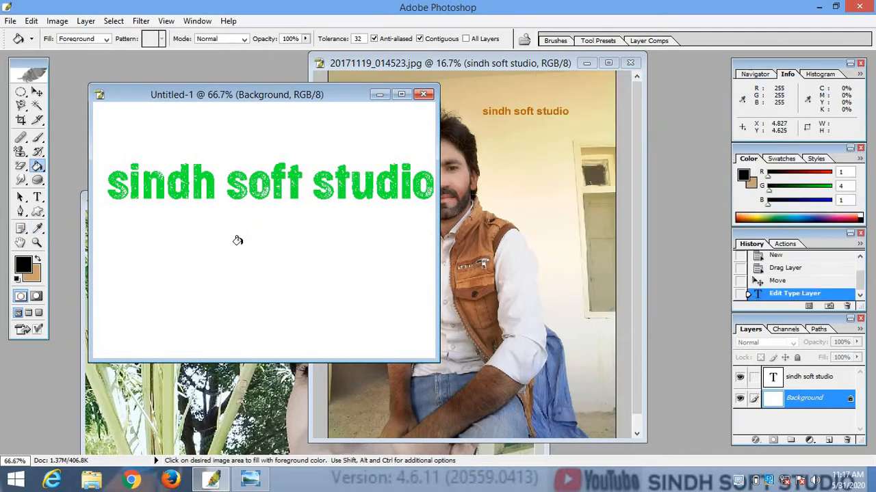
pyautogui.click(238, 240)
# - Move the "sindh soft studio" text layer slightly left to centre it between the canvas edges
pyautogui.click(37, 92)
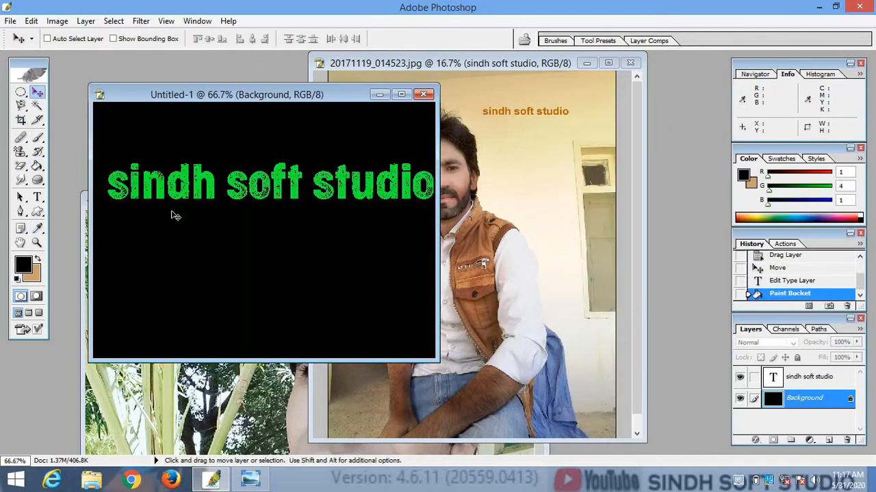
pyautogui.click(809, 377)
pyautogui.moveTo(204, 183); pyautogui.dragTo(197, 184)
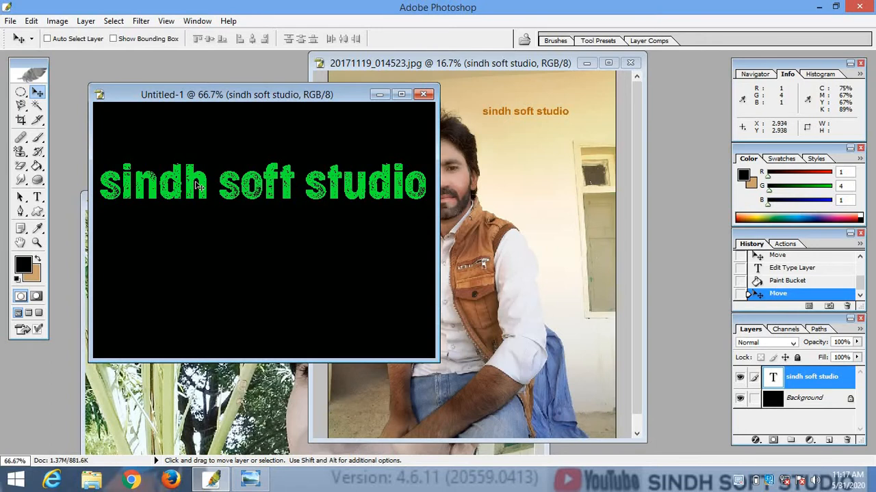
# - Add the vertical text "subscribe" in the lower left part of the black canvas with the Vertical Type tool
pyautogui.click(39, 199)
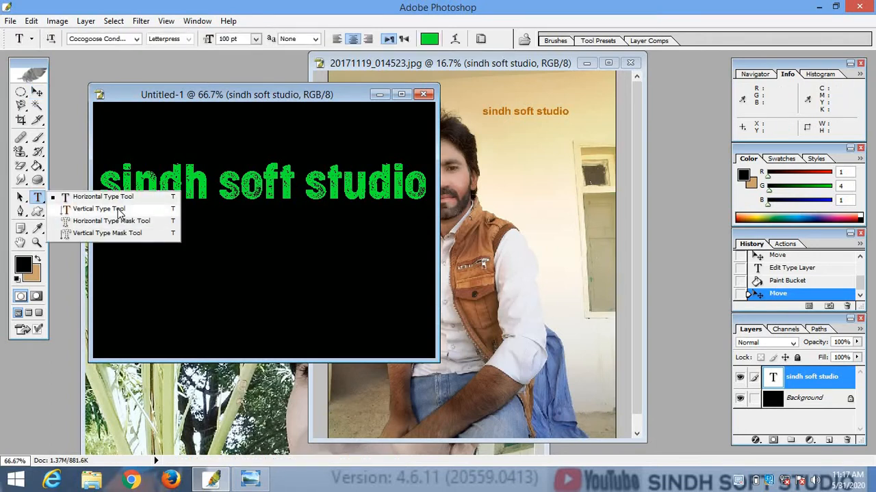
pyautogui.click(75, 196)
pyautogui.click(158, 272)
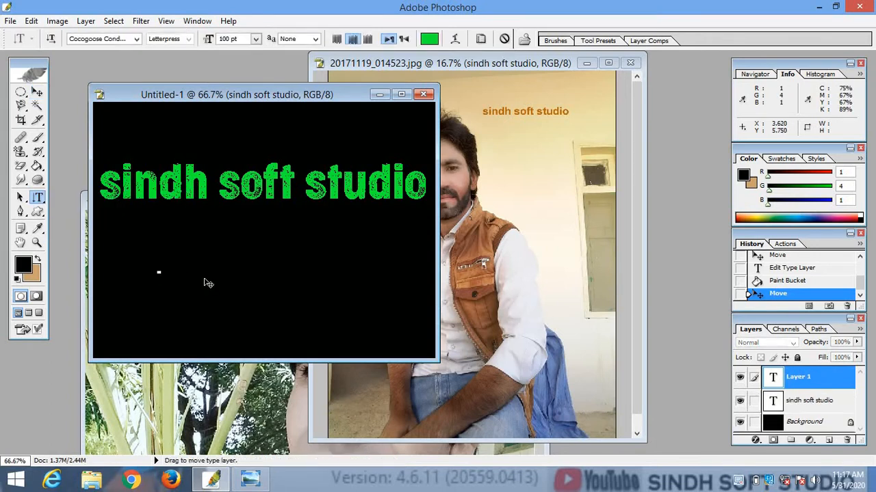
pyautogui.write('subscribe')
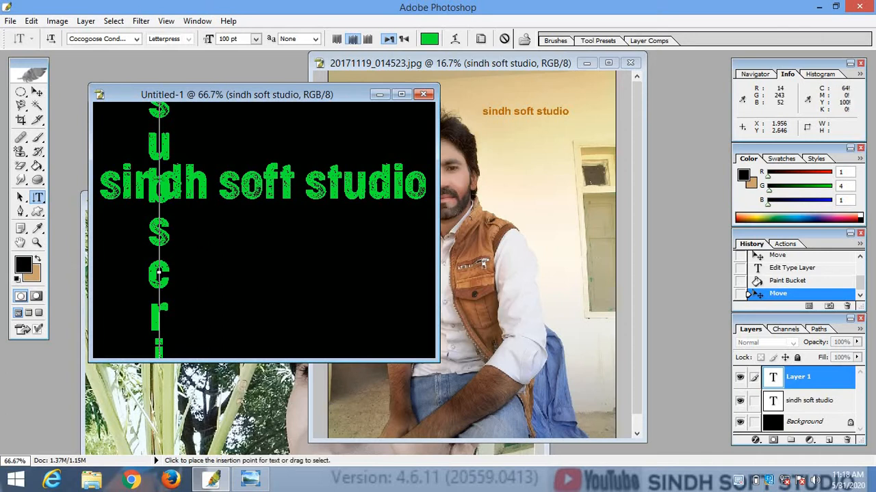
# - Reduce the whole vertical "subscribe" text to 14 pt and readjust it to 30 pt
pyautogui.doubleClick(159, 145)
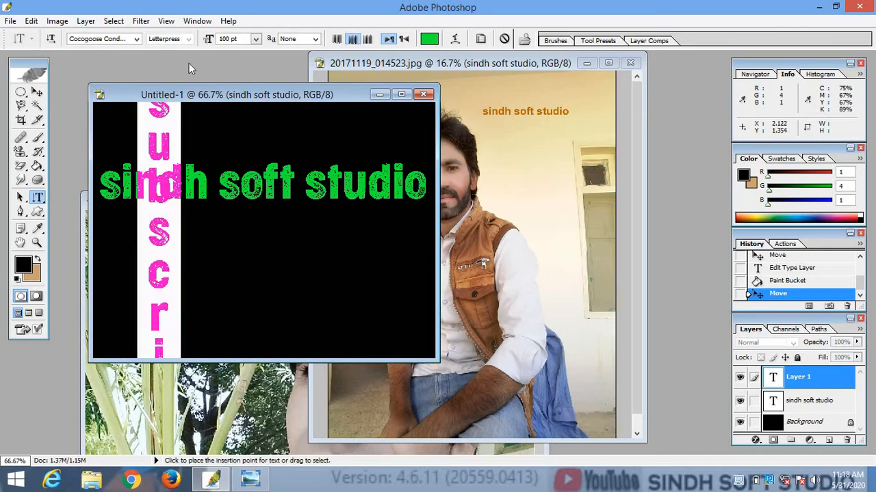
pyautogui.click(256, 40)
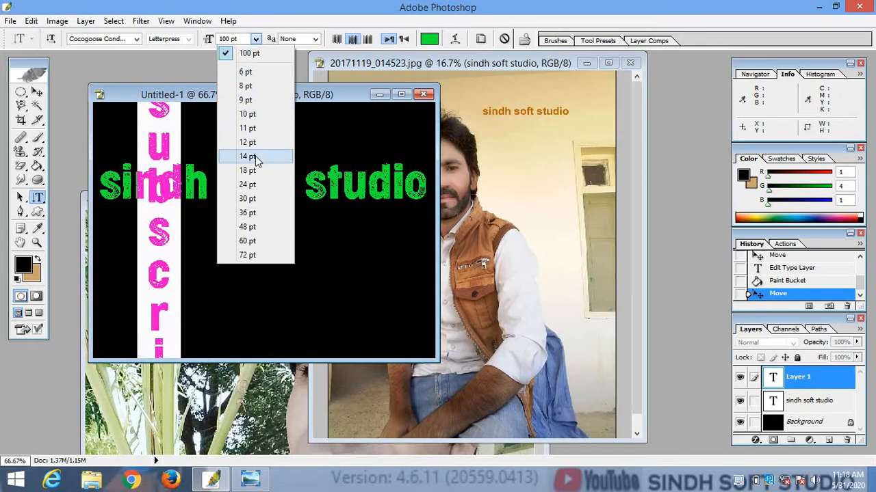
pyautogui.click(255, 155)
pyautogui.click(256, 39)
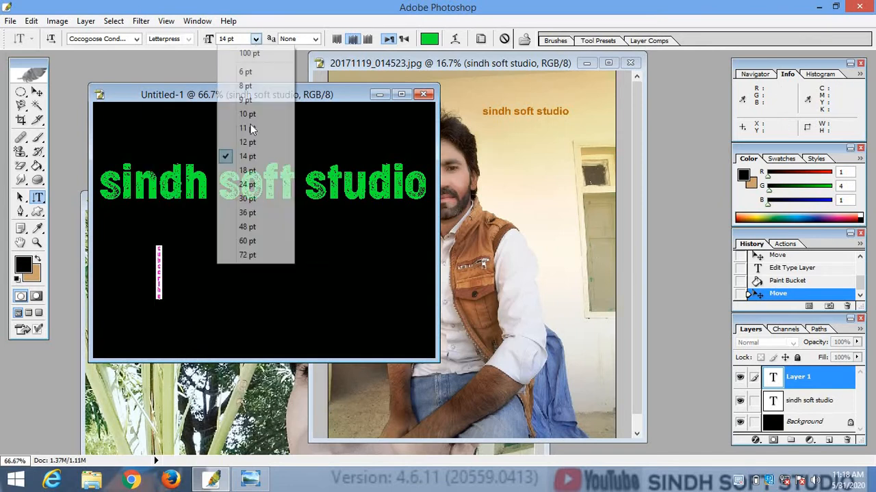
pyautogui.click(253, 198)
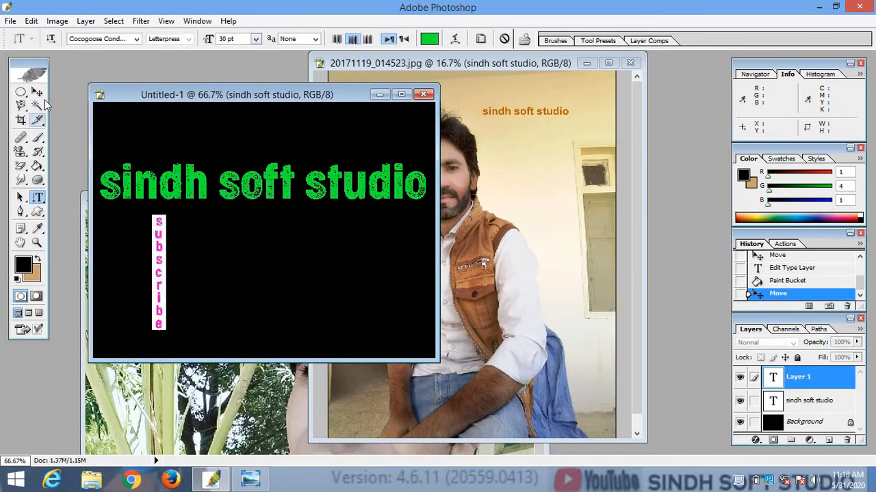
# - Change the vertical "subscribe" text to the Arial font at 36 pt and commit it
pyautogui.click(136, 40)
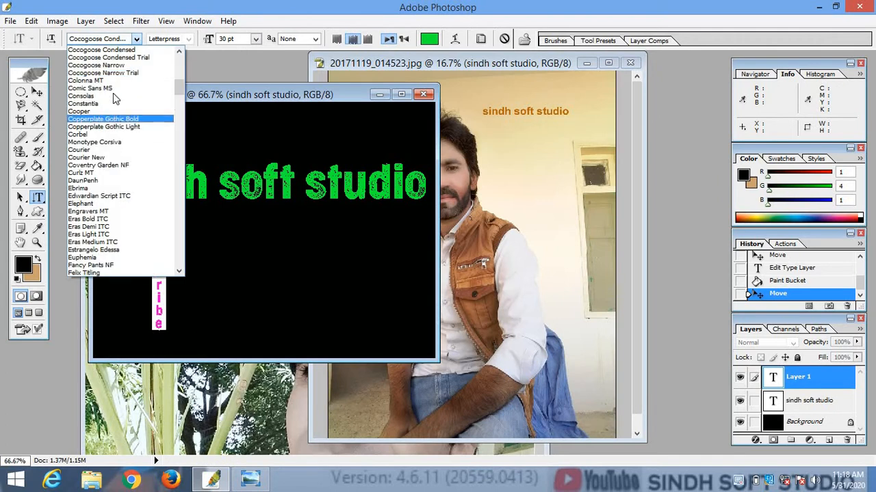
pyautogui.scroll(12, 137, 102)
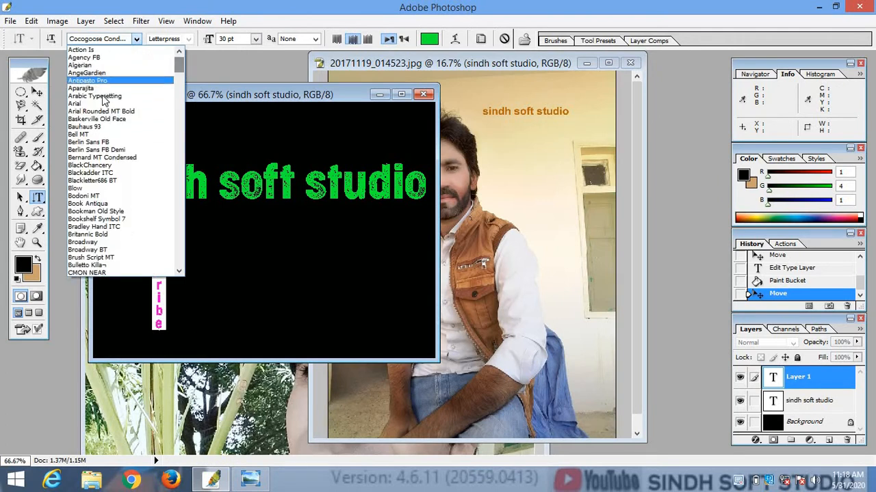
pyautogui.click(101, 106)
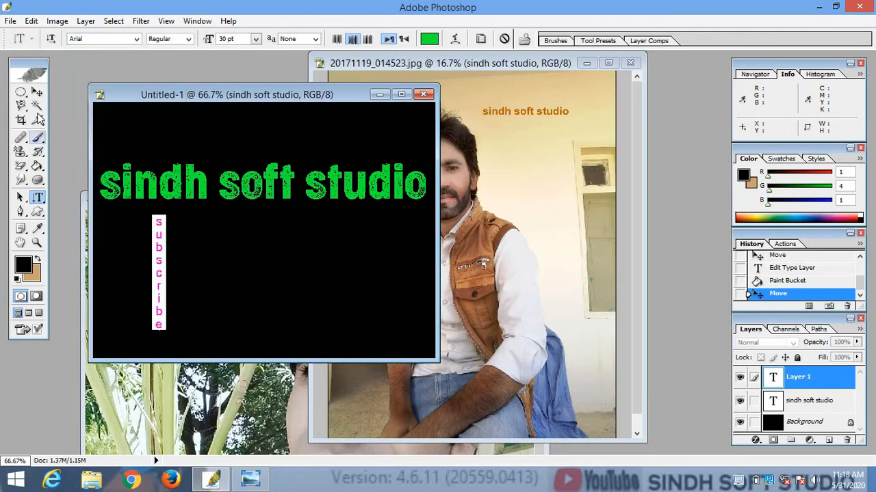
pyautogui.click(257, 39)
pyautogui.click(252, 211)
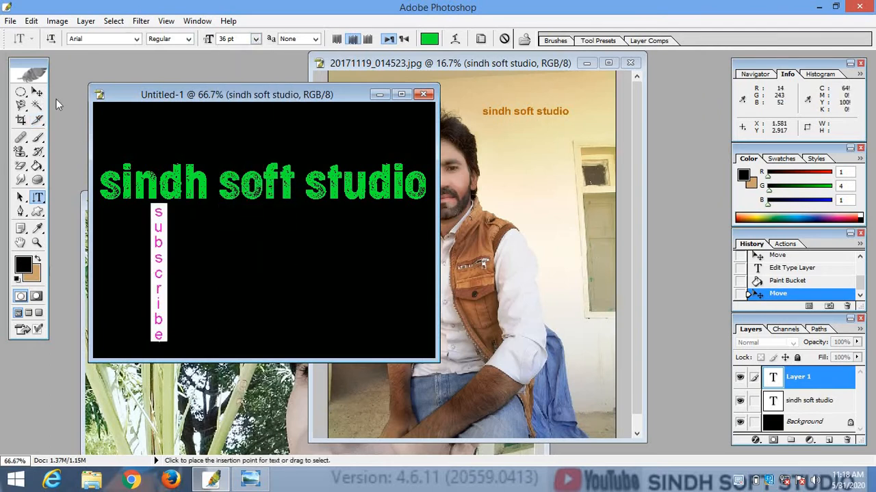
pyautogui.click(37, 92)
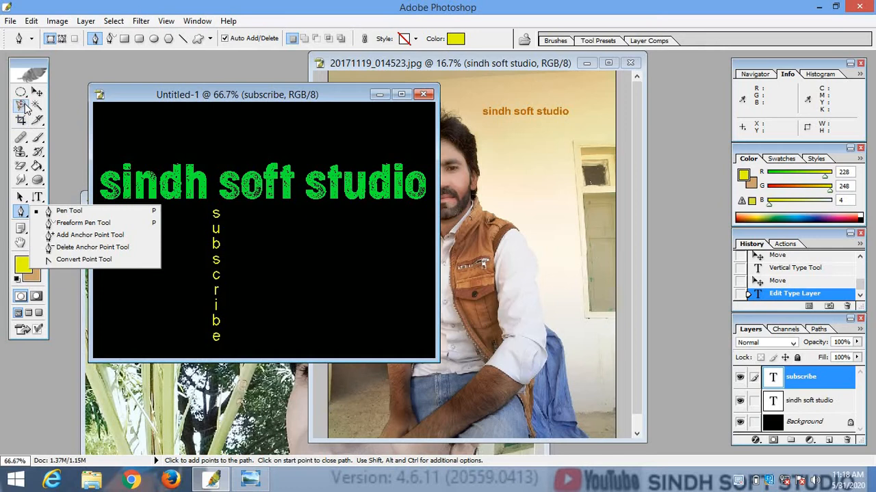
pyautogui.click(26, 105)
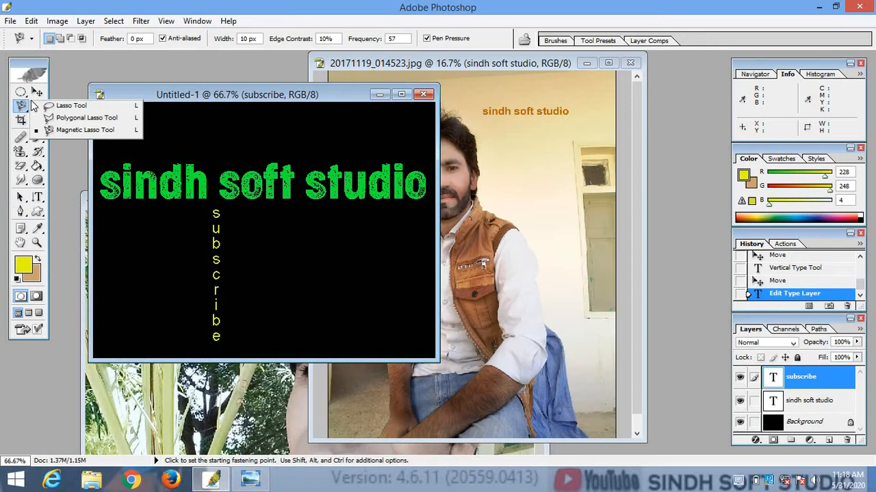
pyautogui.click(21, 212)
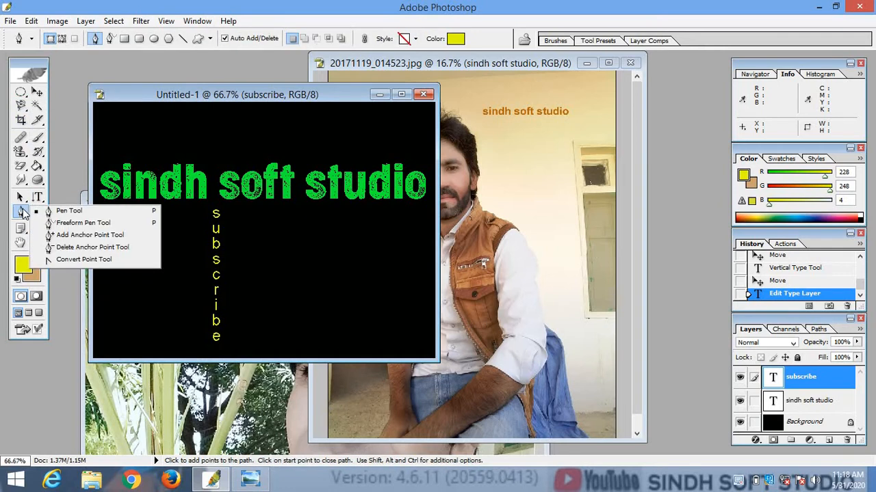
# - Draw a yellow rectangle shape on the canvas to the left of the vertical "subscribe" text
pyautogui.click(38, 213)
pyautogui.click(39, 213)
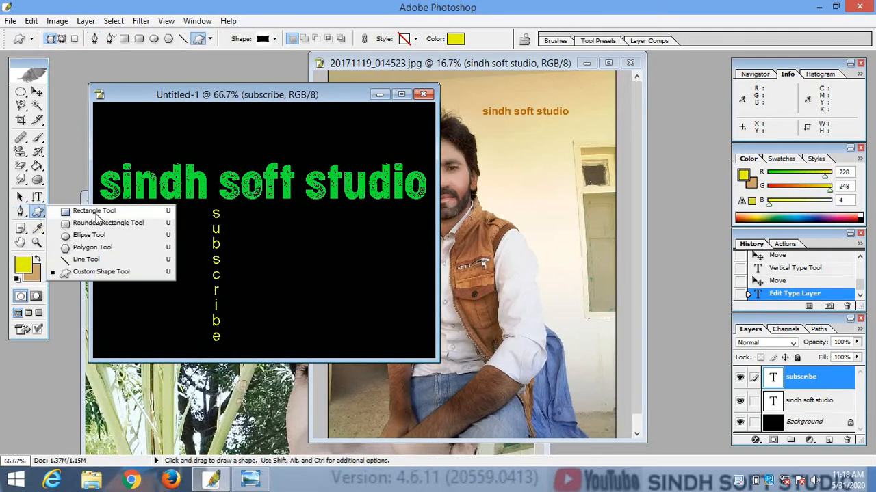
pyautogui.click(98, 213)
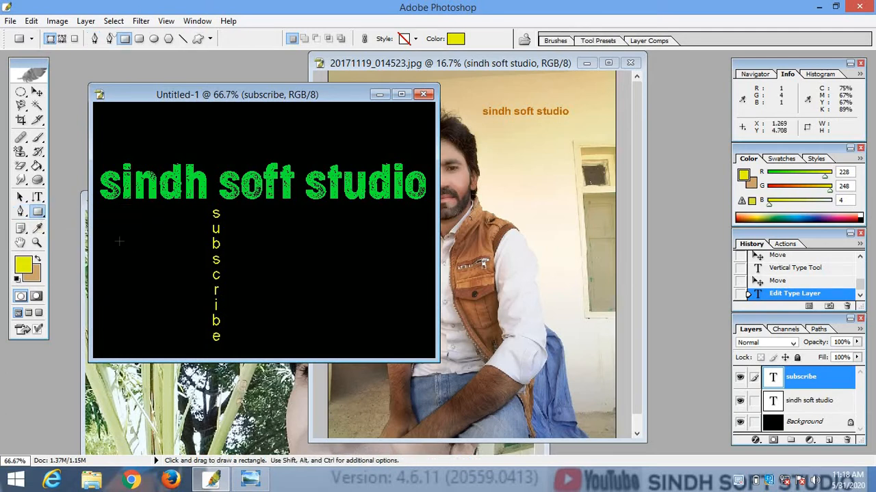
pyautogui.moveTo(119, 241); pyautogui.dragTo(185, 292)
pyautogui.moveTo(178, 292); pyautogui.dragTo(186, 291)
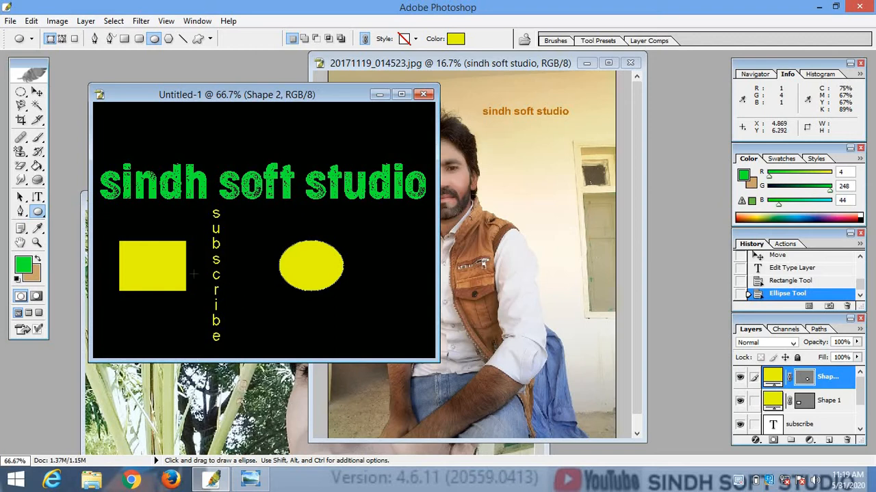
# - Draw a yellow starburst custom shape beside the ellipse and a radial-striped circle above the "sindh soft studio" text
pyautogui.click(39, 214)
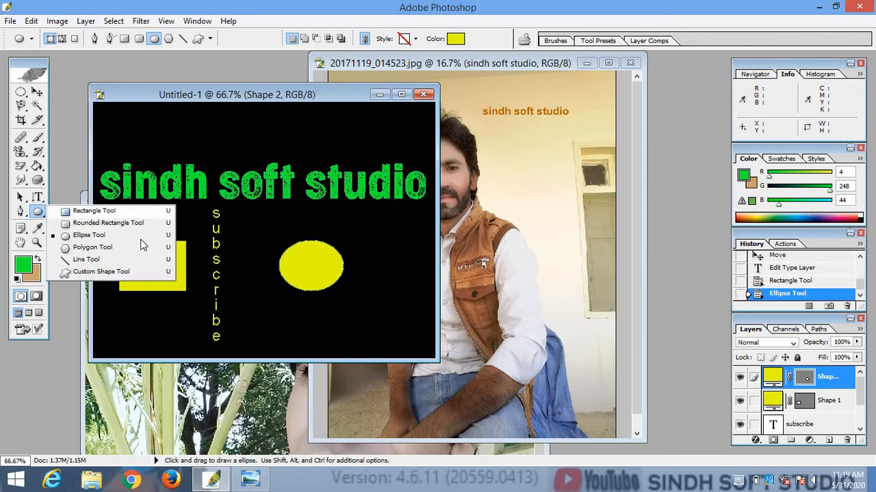
pyautogui.click(119, 272)
pyautogui.click(272, 38)
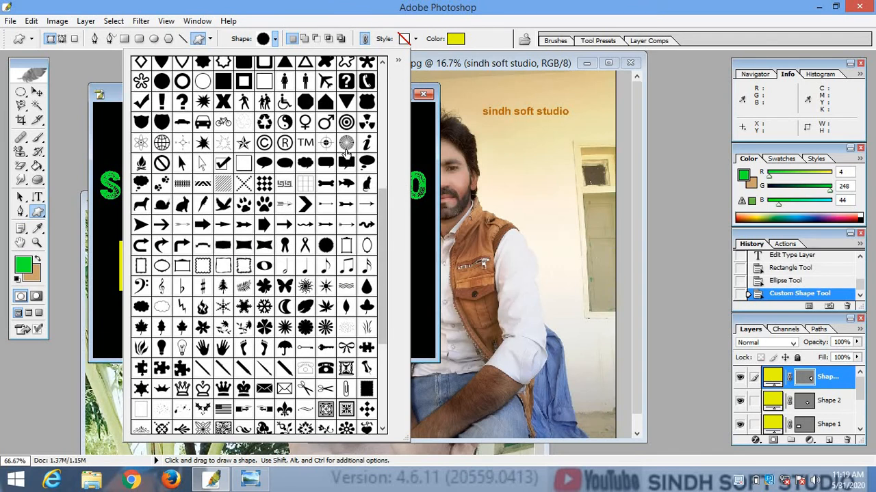
pyautogui.click(122, 203)
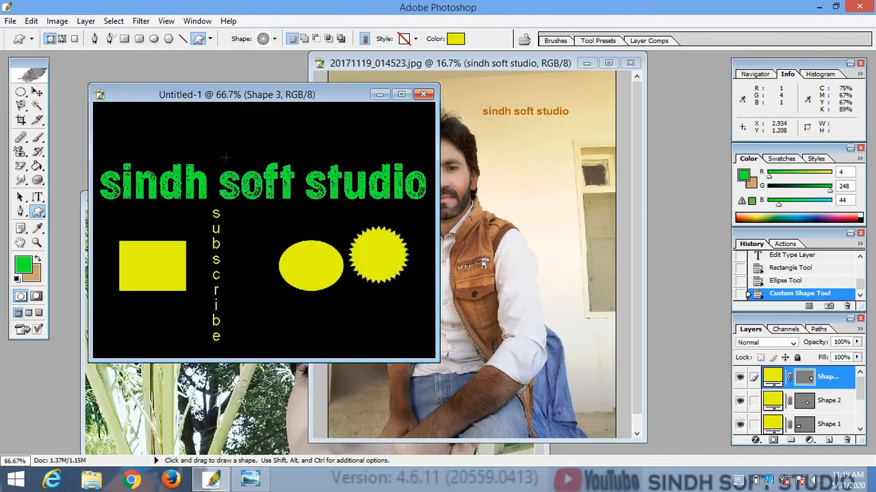
pyautogui.moveTo(184, 119)
pyautogui.mouseDown()
pyautogui.moveTo(240, 156)
pyautogui.moveTo(246, 173)
pyautogui.mouseUp()
# - Select the yellow rectangle's layer from the canvas with the Move tool and shift the rectangle slightly upward
pyautogui.click(37, 92)
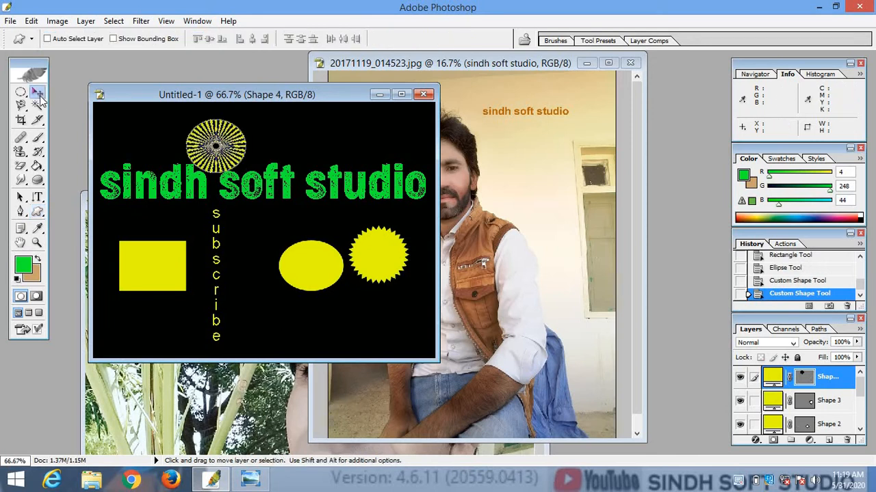
pyautogui.rightClick(123, 136)
pyautogui.click(147, 142)
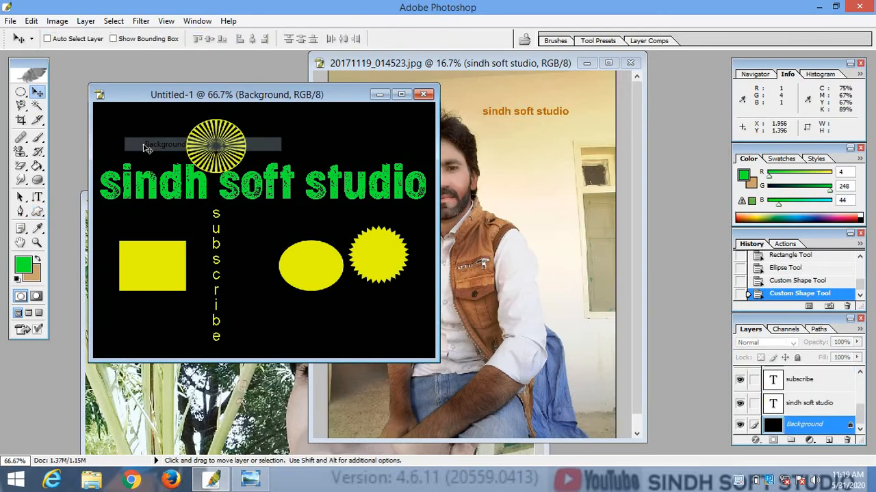
pyautogui.rightClick(216, 141)
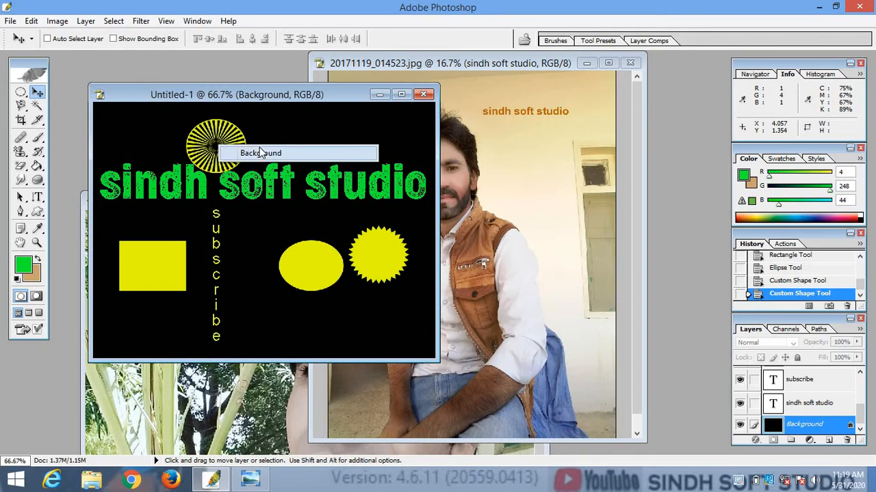
pyautogui.click(226, 147)
pyautogui.rightClick(212, 131)
pyautogui.rightClick(171, 265)
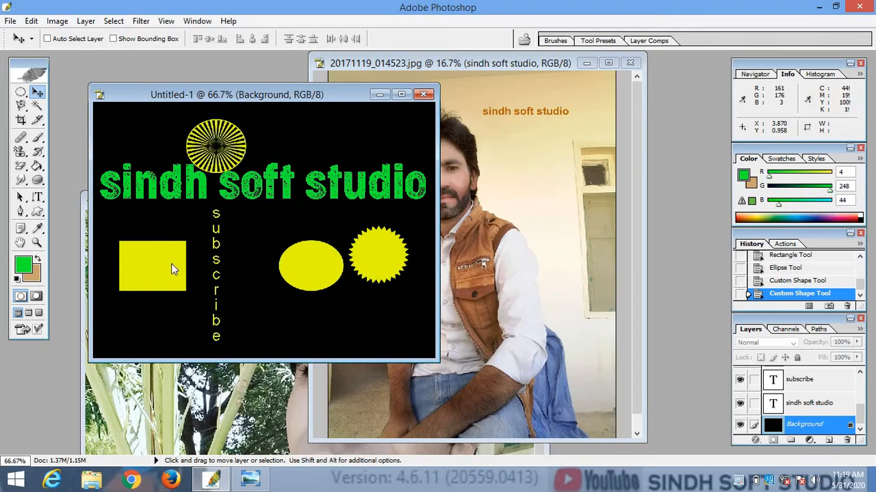
pyautogui.click(218, 274)
pyautogui.moveTo(151, 263); pyautogui.dragTo(154, 236)
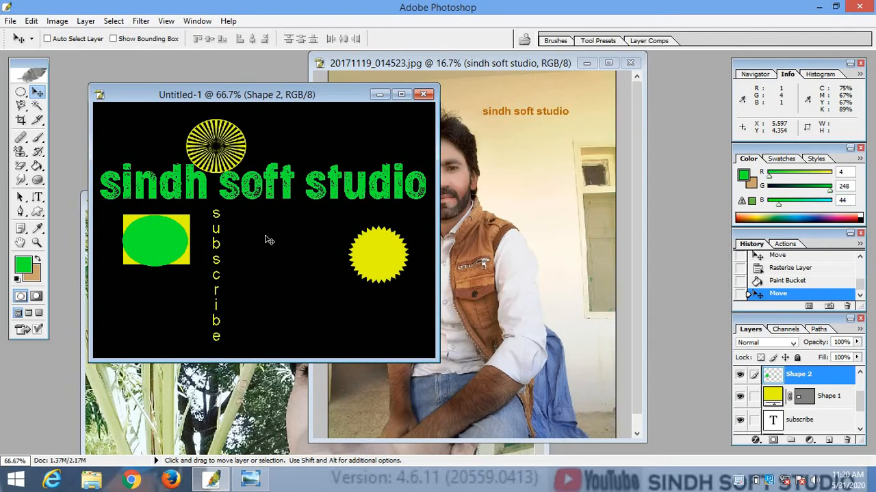
# - Add a note reading "ghghghgfgytrytrytrytfhgf" beside the vertical text and an empty note above the green heading
pyautogui.click(20, 228)
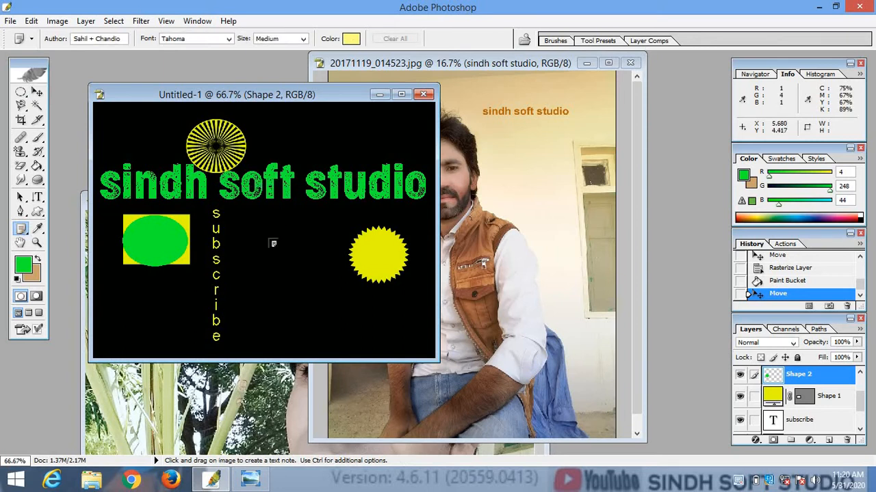
pyautogui.click(267, 239)
pyautogui.write('gh')
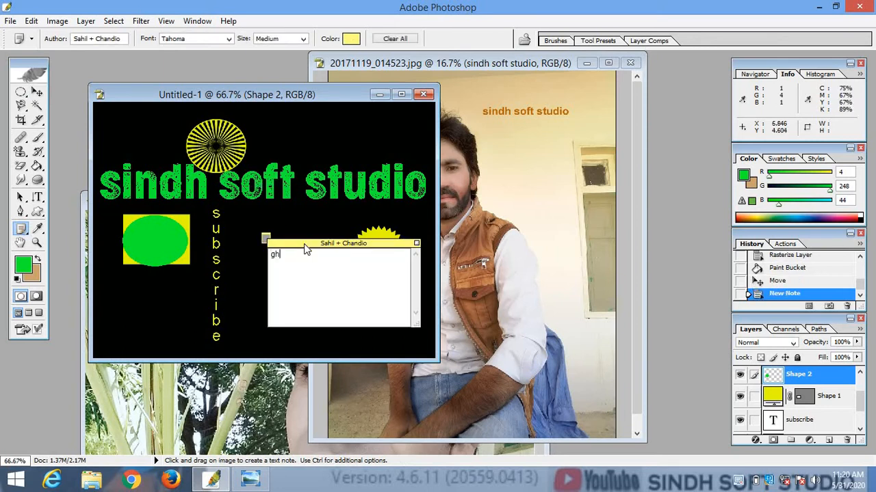
pyautogui.write('ghghgytrytrytrytfhgf')
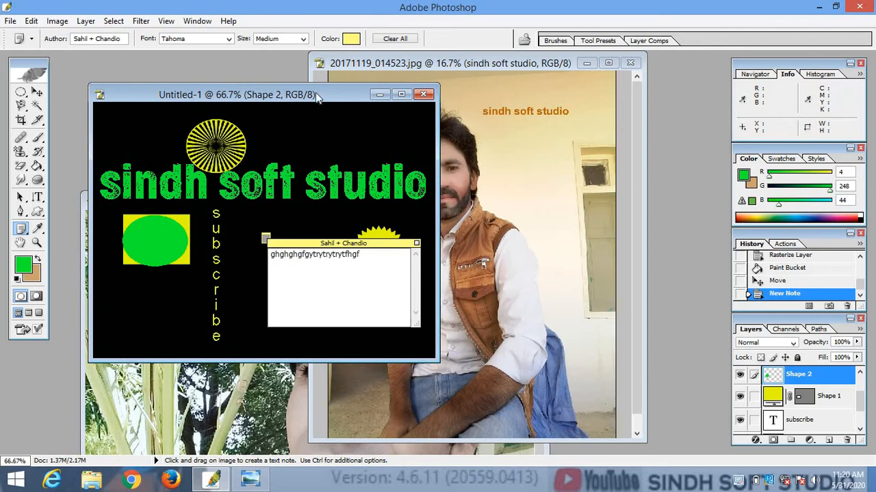
pyautogui.click(276, 131)
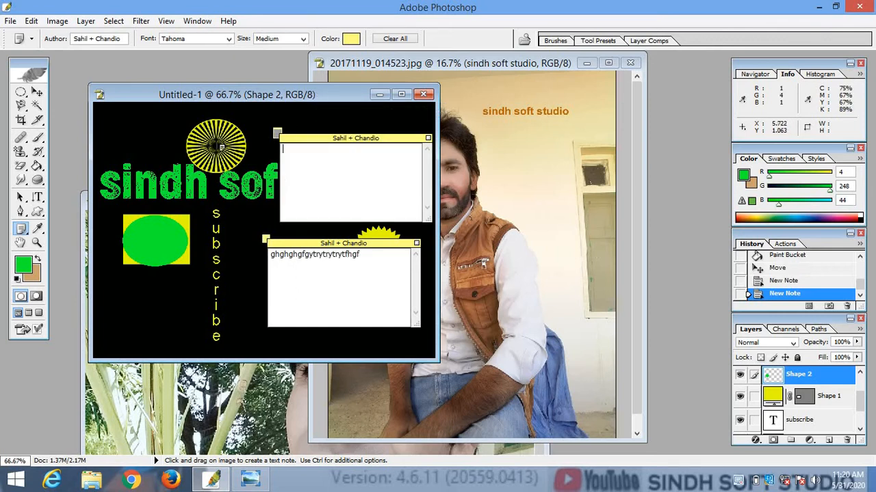
# - Collapse both open notes on the black canvas to their markers and return to the Move tool
pyautogui.click(37, 93)
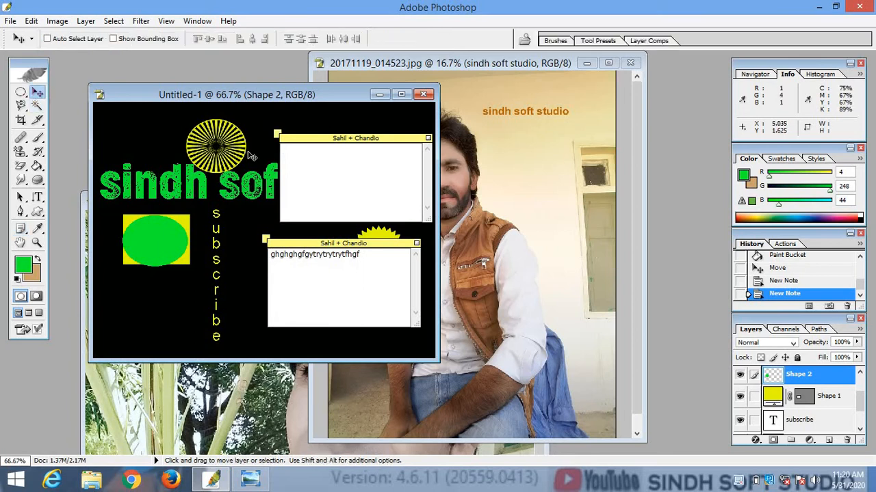
pyautogui.press('n')
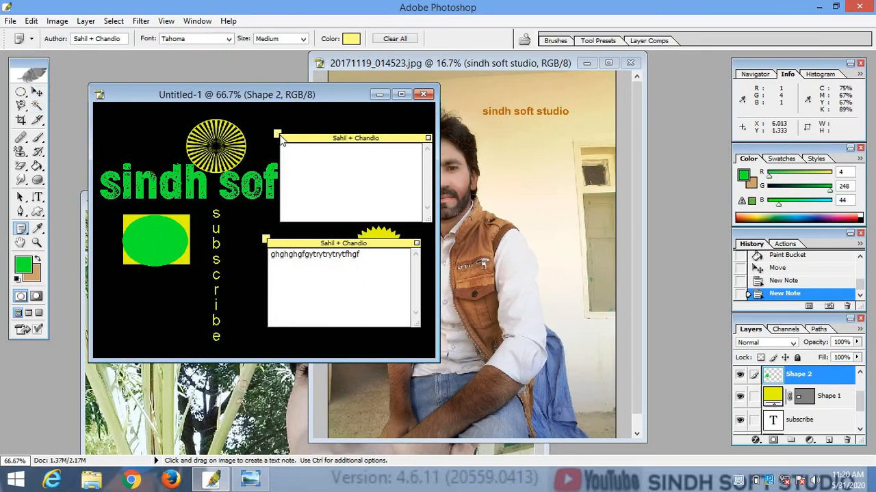
pyautogui.doubleClick(277, 133)
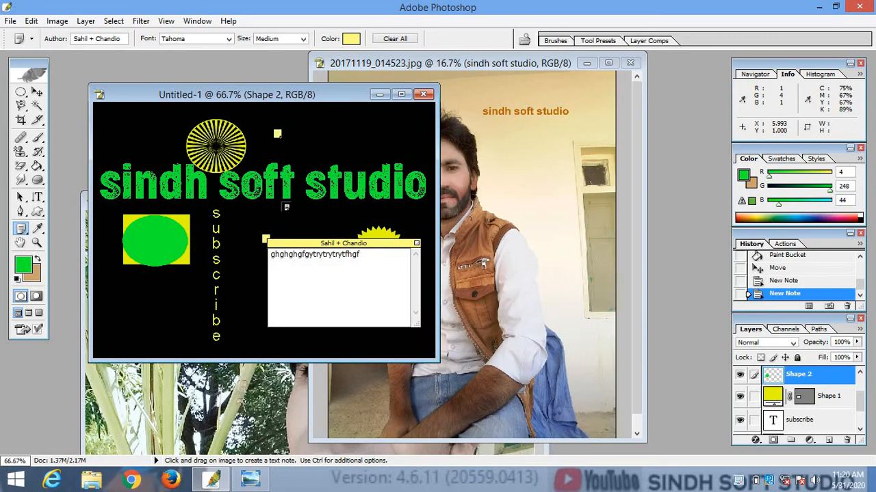
pyautogui.doubleClick(266, 238)
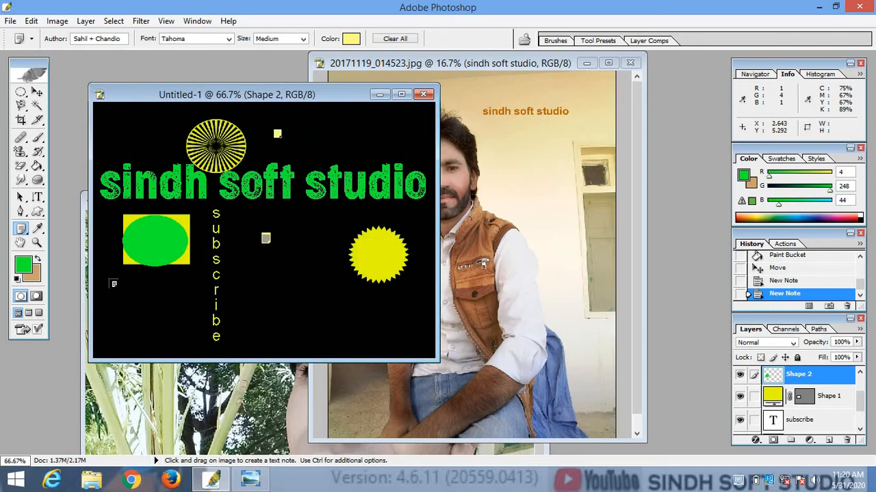
pyautogui.click(37, 93)
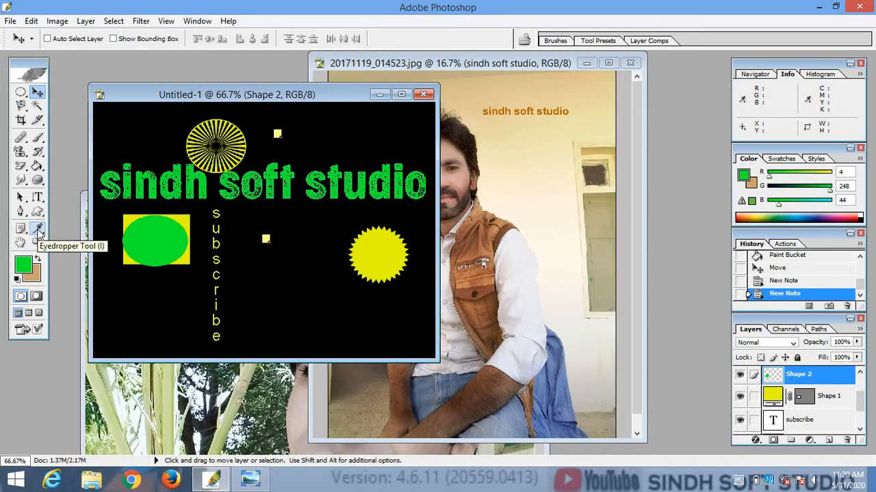
# - Sample the brown vest, light wall and dark hair of the portrait as foreground colours, shifting the Untitled-1 window off the photo
pyautogui.click(39, 231)
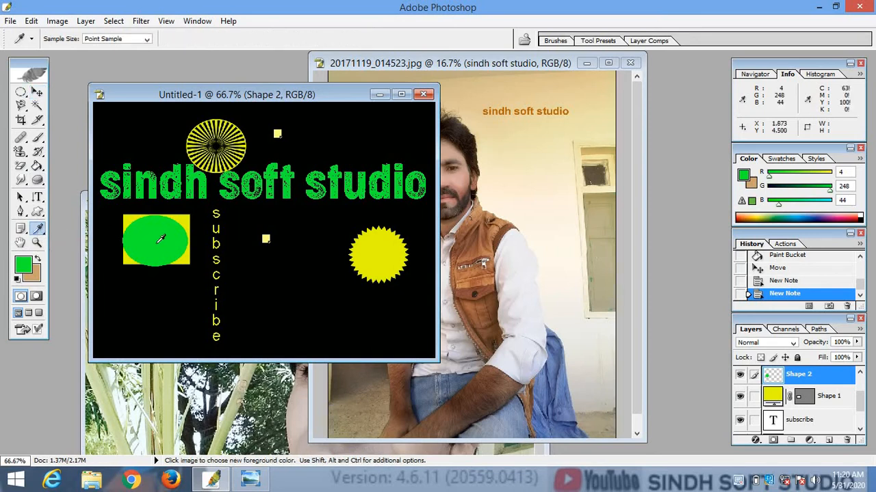
pyautogui.click(494, 257)
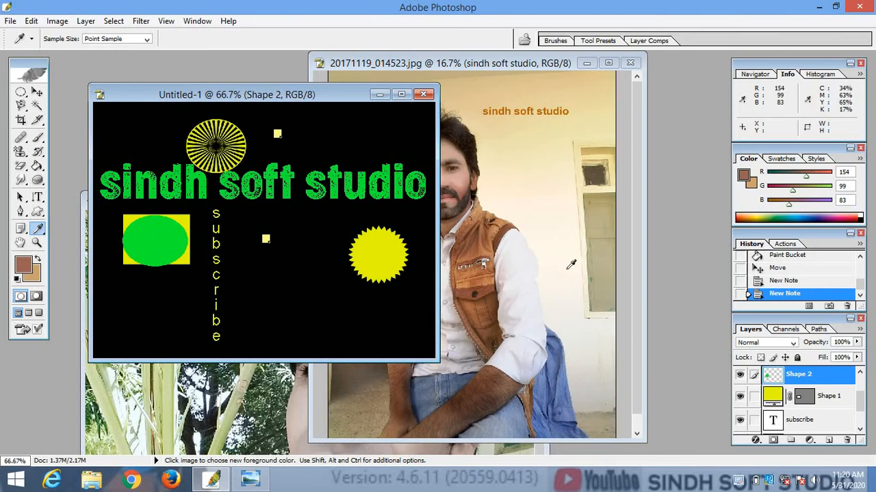
pyautogui.click(543, 257)
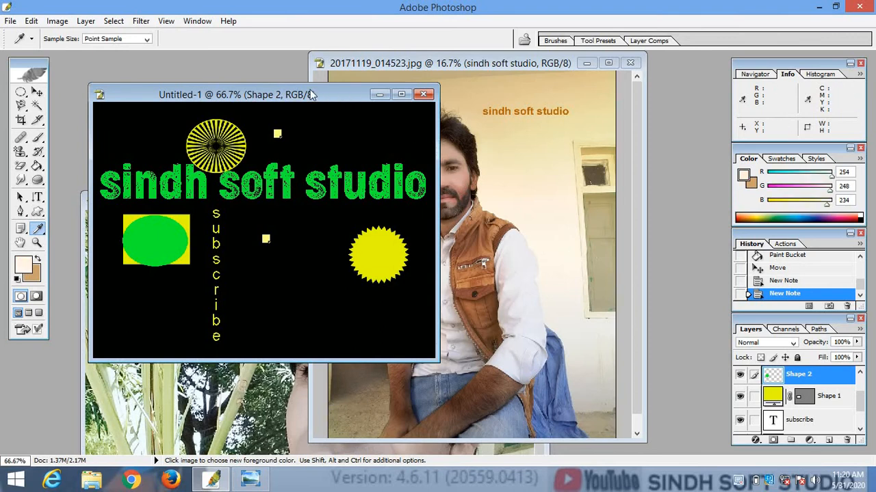
pyautogui.moveTo(314, 95); pyautogui.dragTo(255, 78)
pyautogui.click(470, 140)
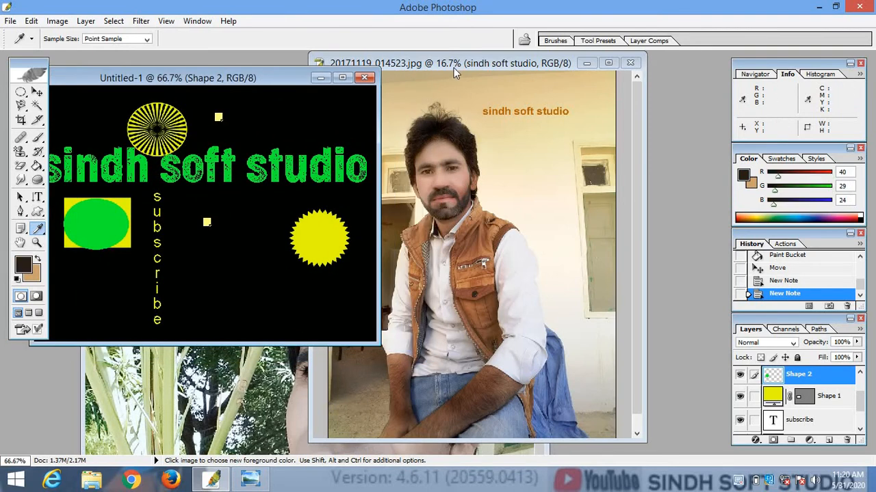
# - Move the 20171119_014523.jpg window clear of the black canvas and sample a blue-grey foreground colour from the jeans
pyautogui.moveTo(511, 67); pyautogui.dragTo(548, 68)
pyautogui.click(573, 401)
pyautogui.click(550, 413)
pyautogui.click(509, 408)
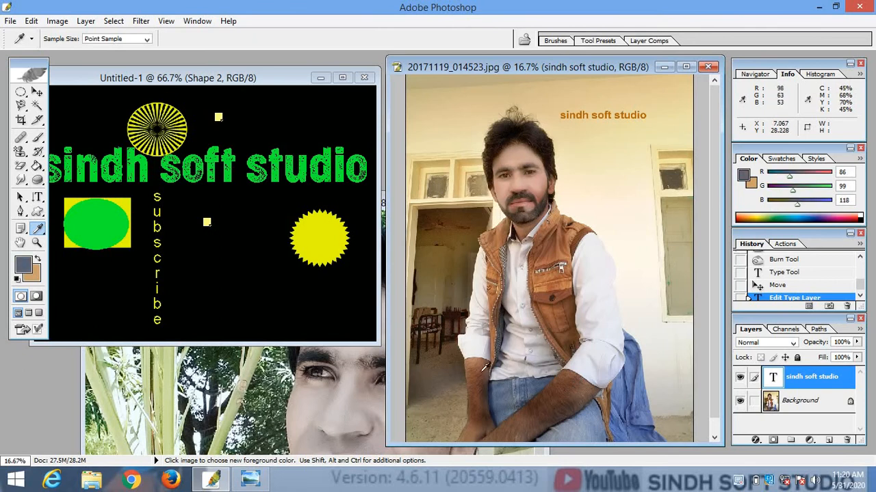
# - Sample skin tones as the foreground colour from the man's arm, the other portrait's face and the man's face
pyautogui.click(482, 367)
pyautogui.click(478, 364)
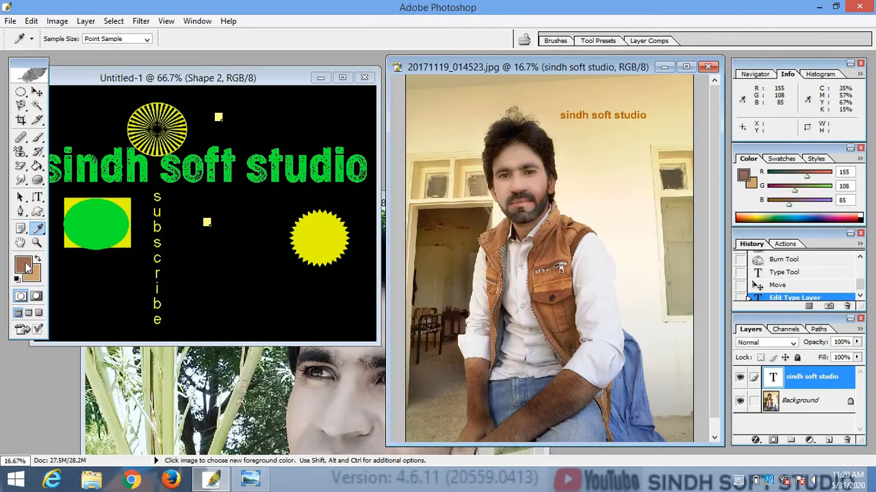
pyautogui.click(378, 389)
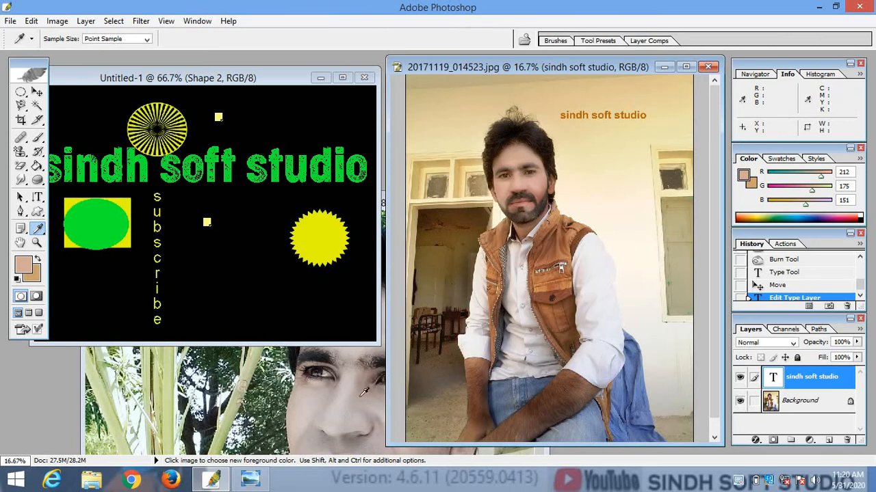
pyautogui.click(529, 191)
pyautogui.click(525, 203)
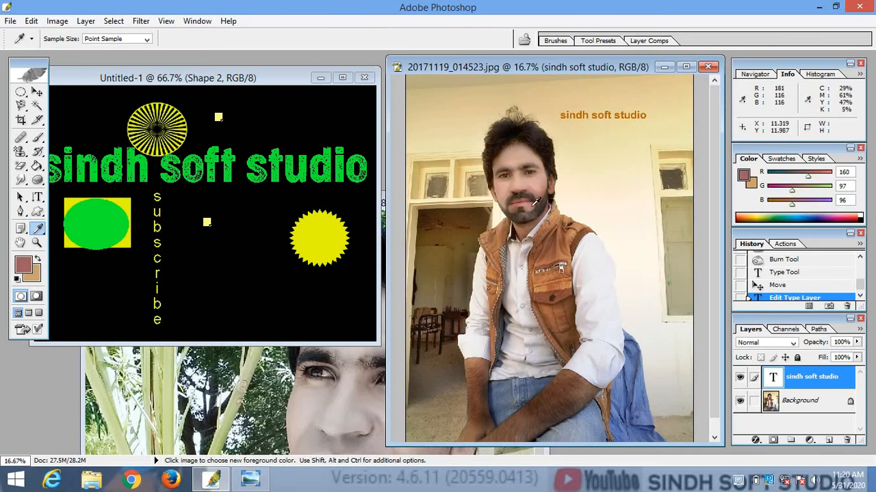